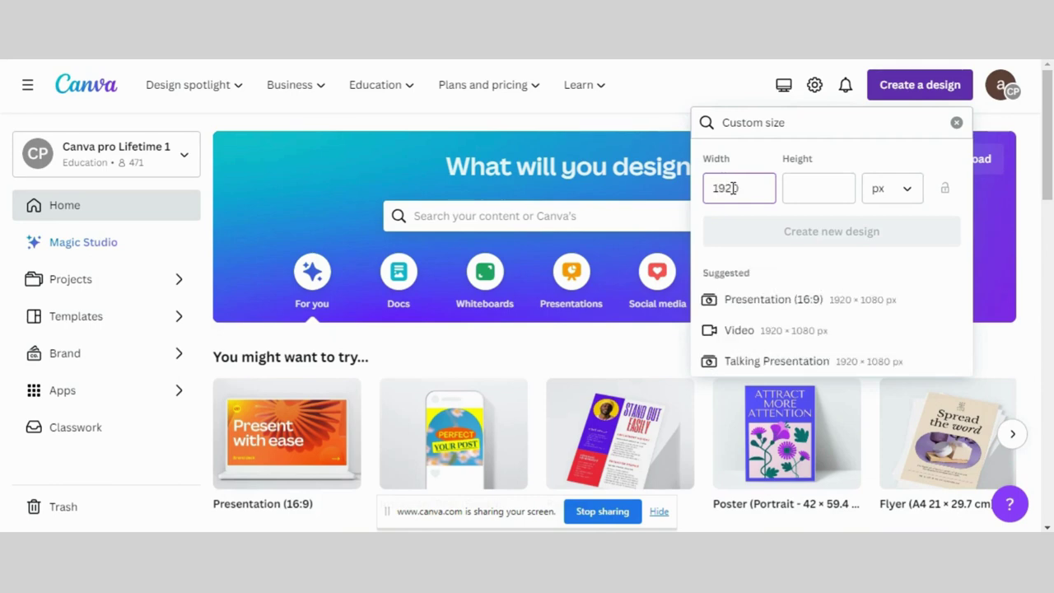
Step: Set the custom height to 1080 px beside the 1920 px width and create the new design
{"action": "key", "text": "Tab"}
{"action": "type", "text": "1080"}
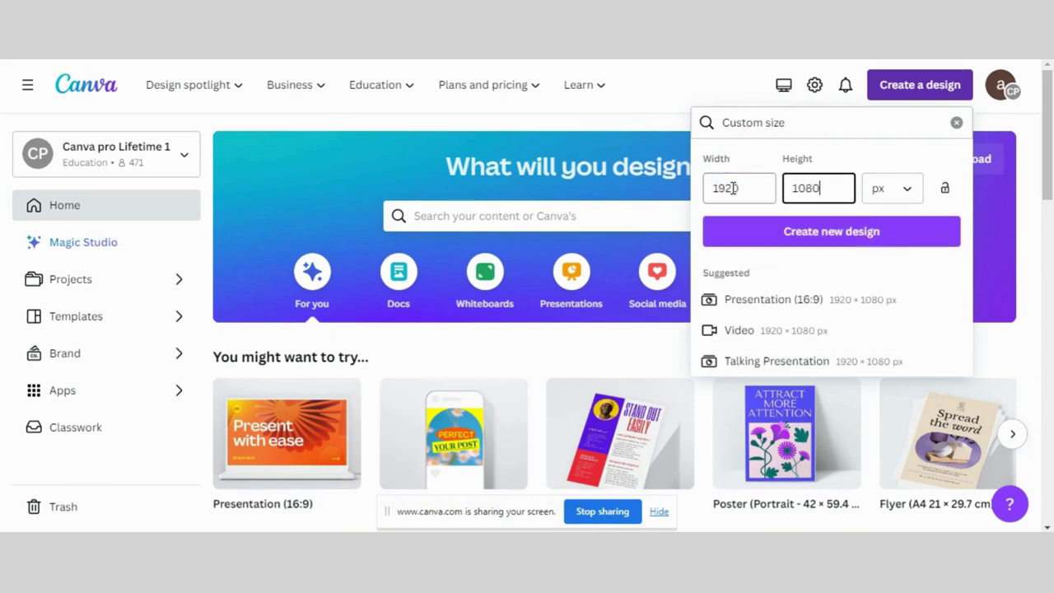
{"action": "left_click", "coordinate": [826, 233]}
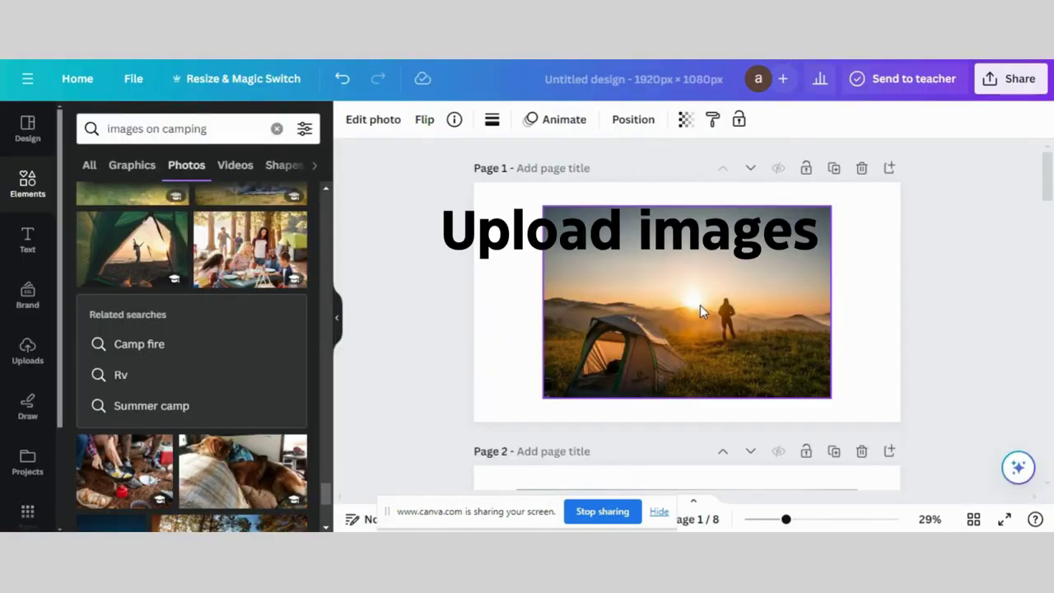
Step: Review the camping photos placed on the design's pages and browse the camping photo search results
{"action": "left_click", "coordinate": [876, 310]}
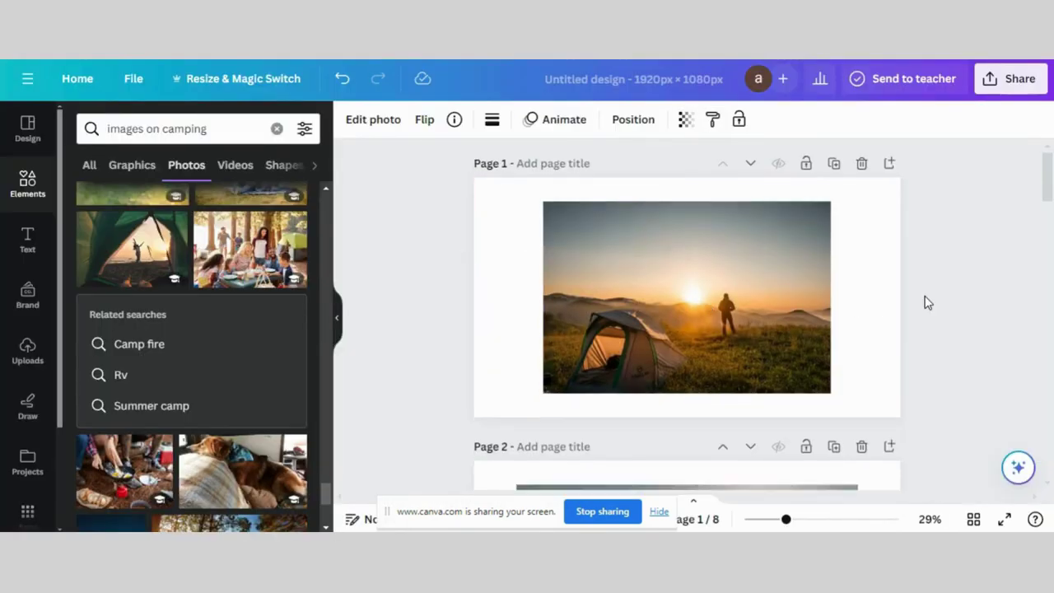
{"action": "scroll", "coordinate": [926, 303], "scroll_direction": "down", "scroll_amount": 4}
{"action": "scroll", "coordinate": [925, 303], "scroll_direction": "down", "scroll_amount": 3}
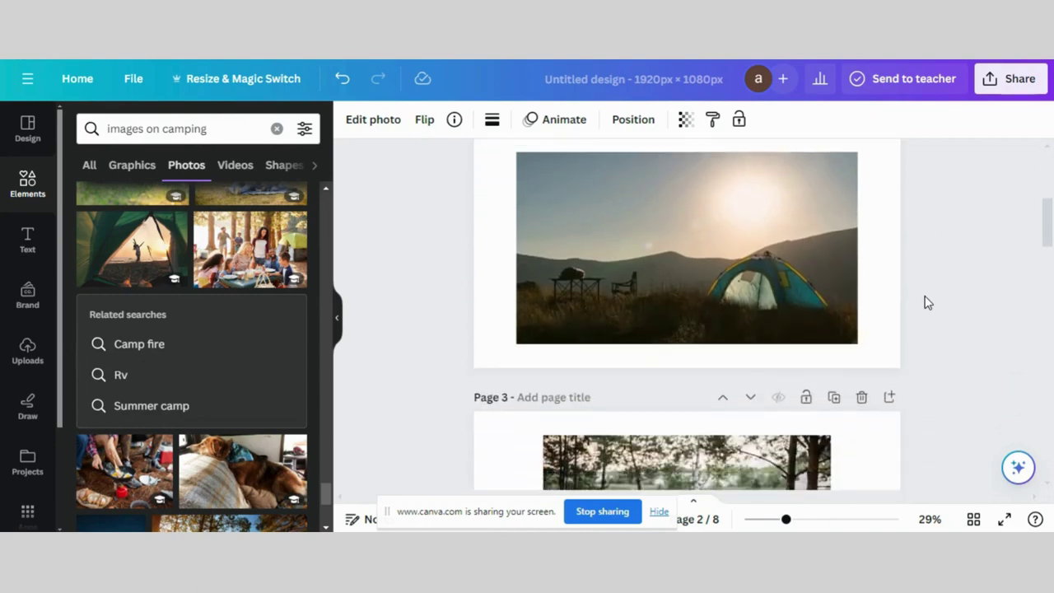
{"action": "scroll", "coordinate": [925, 303], "scroll_direction": "down", "scroll_amount": 5}
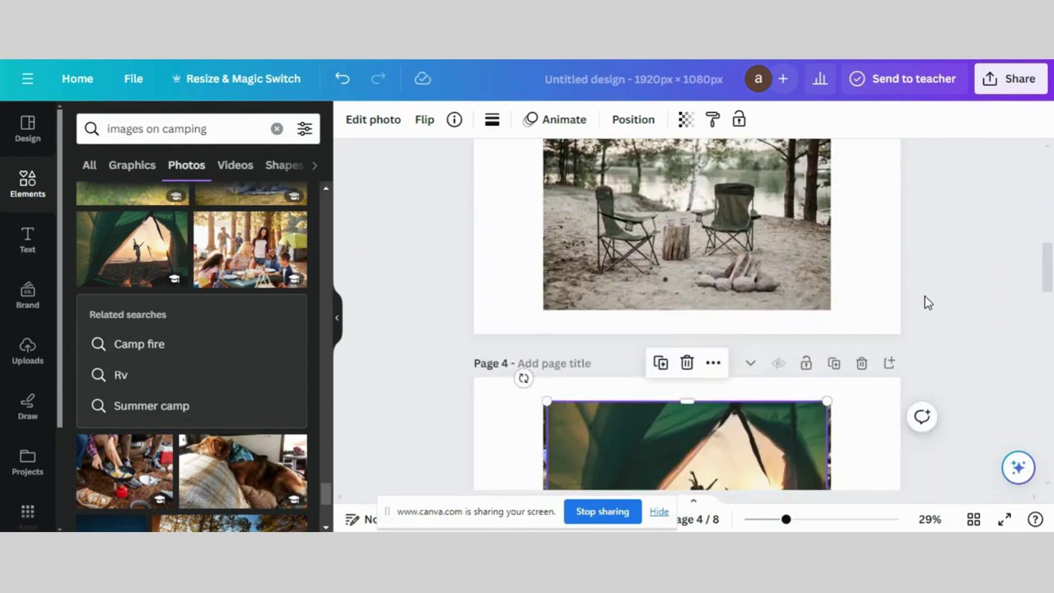
{"action": "scroll", "coordinate": [925, 303], "scroll_direction": "down", "scroll_amount": 6}
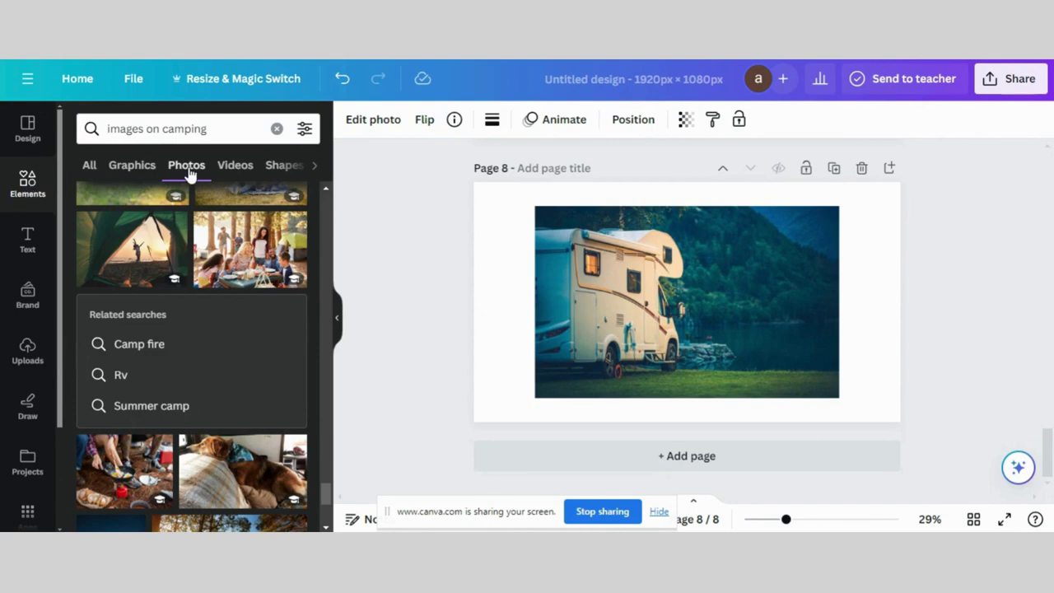
{"action": "scroll", "coordinate": [212, 331], "scroll_direction": "down", "scroll_amount": 10}
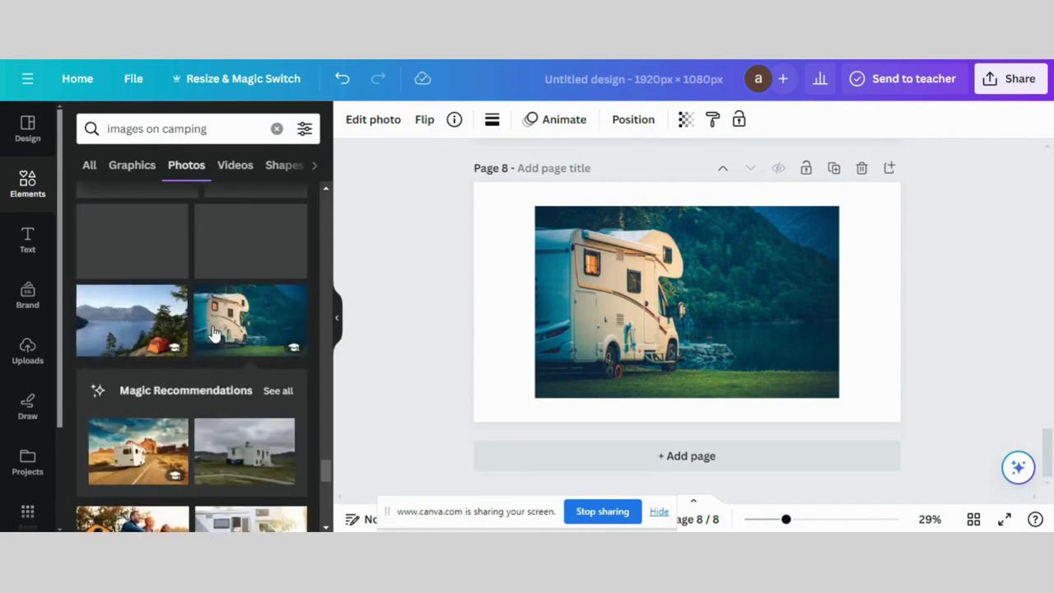
{"action": "left_click", "coordinate": [419, 318]}
{"action": "scroll", "coordinate": [395, 291], "scroll_direction": "up", "scroll_amount": 15}
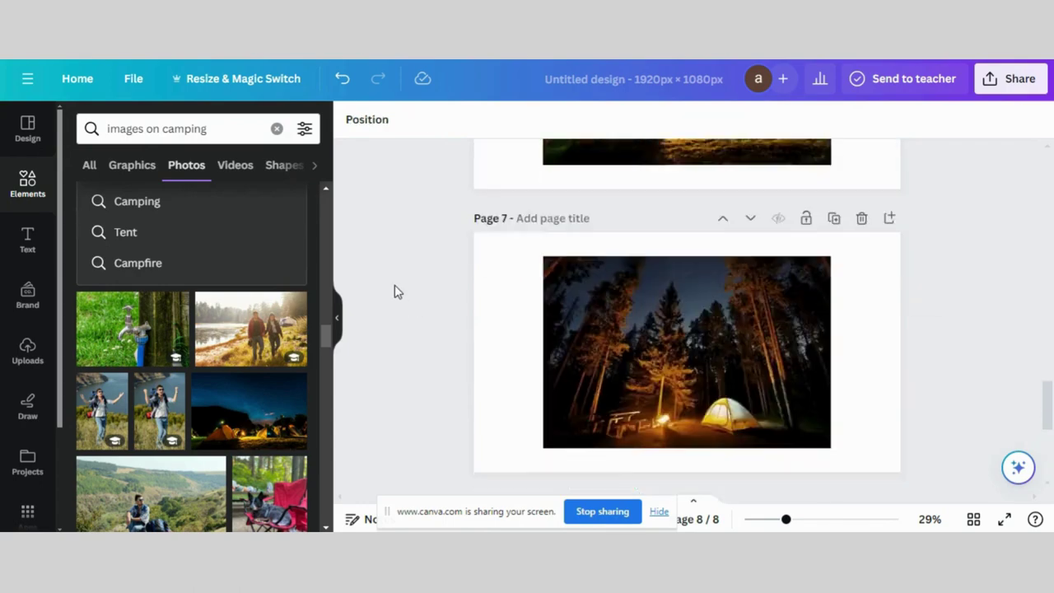
Step: Move the sunset tent photo on page 1 to the page's upper-left corner and enlarge it to the full page width
{"action": "scroll", "coordinate": [395, 292], "scroll_direction": "up", "scroll_amount": 3}
{"action": "left_click", "coordinate": [661, 268]}
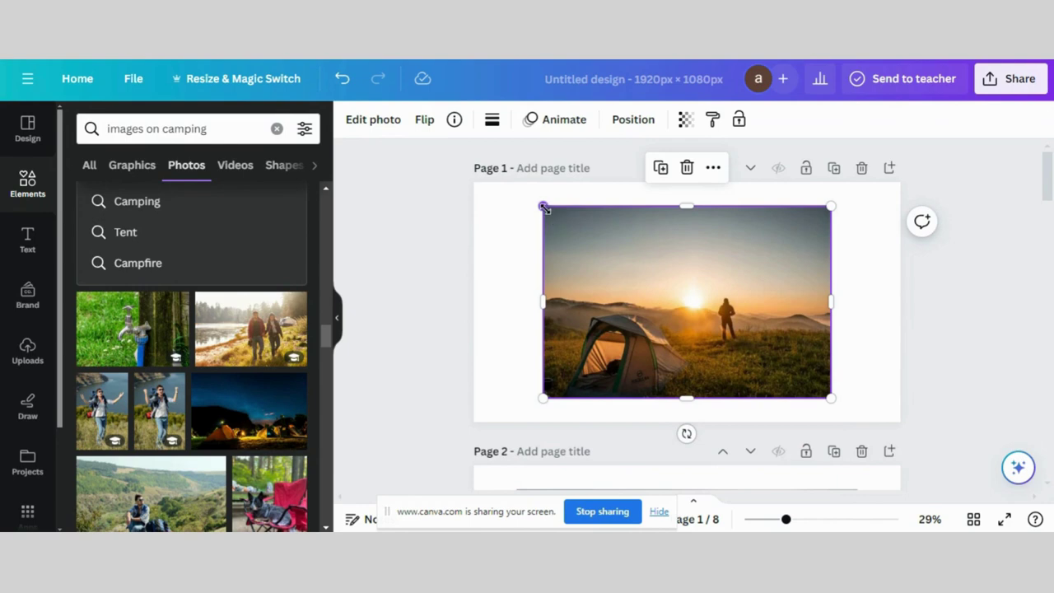
{"action": "left_click_drag", "start_coordinate": [613, 246], "coordinate": [548, 226]}
{"action": "left_click_drag", "start_coordinate": [760, 378], "coordinate": [854, 406]}
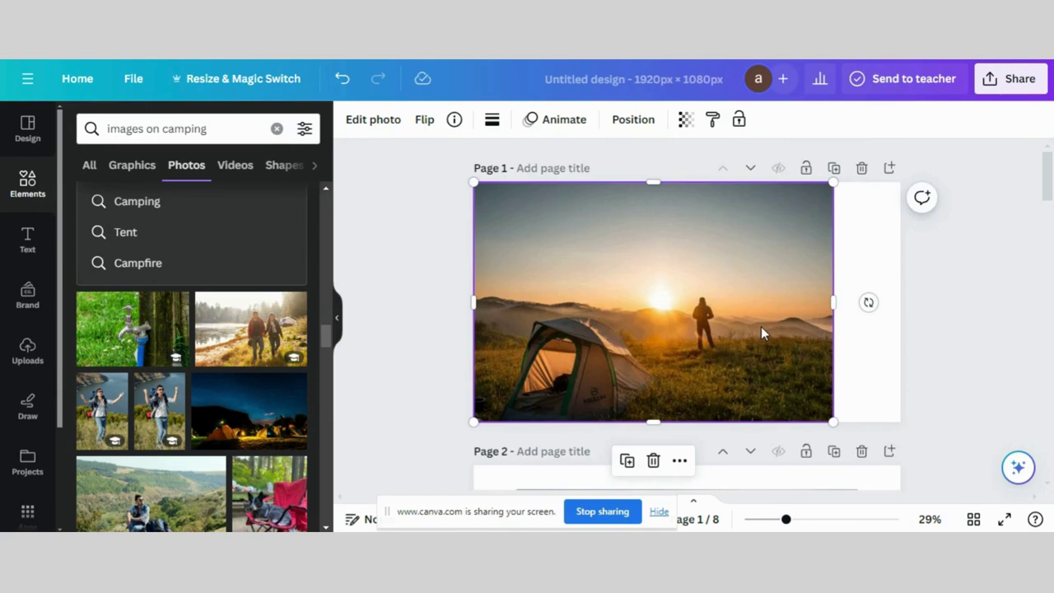
{"action": "left_click_drag", "start_coordinate": [833, 421], "coordinate": [939, 400]}
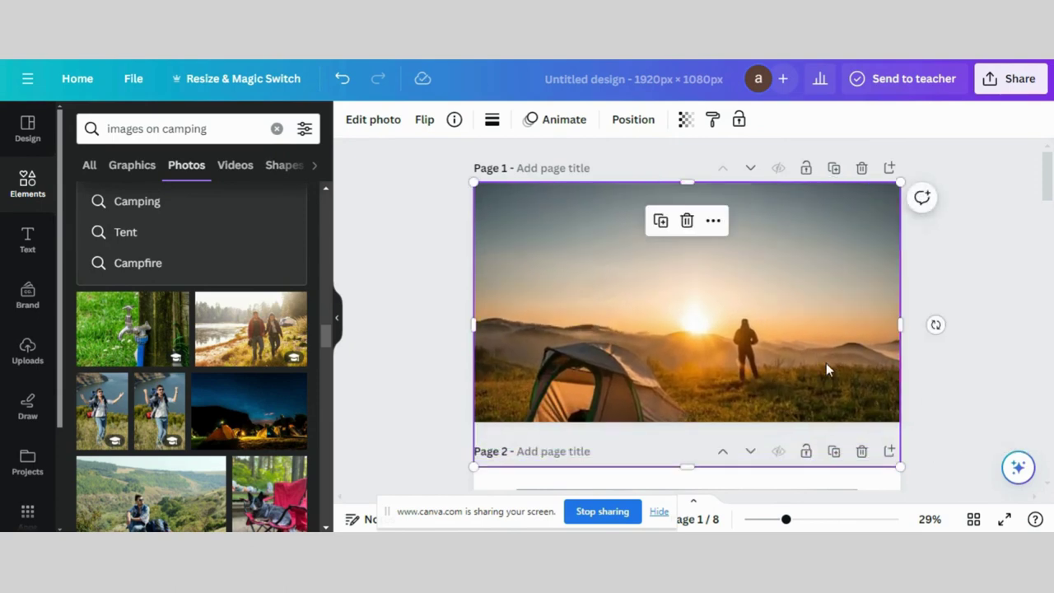
Step: Centre the page 1 photo vertically and crop its upper and lower edges to the page boundary
{"action": "left_click_drag", "start_coordinate": [826, 361], "coordinate": [826, 344]}
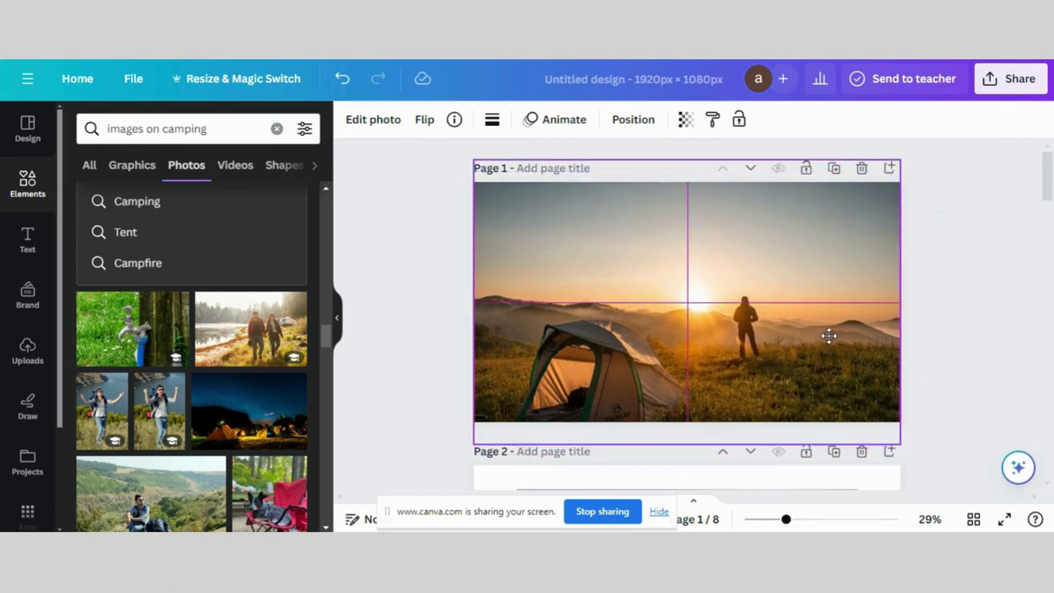
{"action": "left_click_drag", "start_coordinate": [828, 335], "coordinate": [829, 335]}
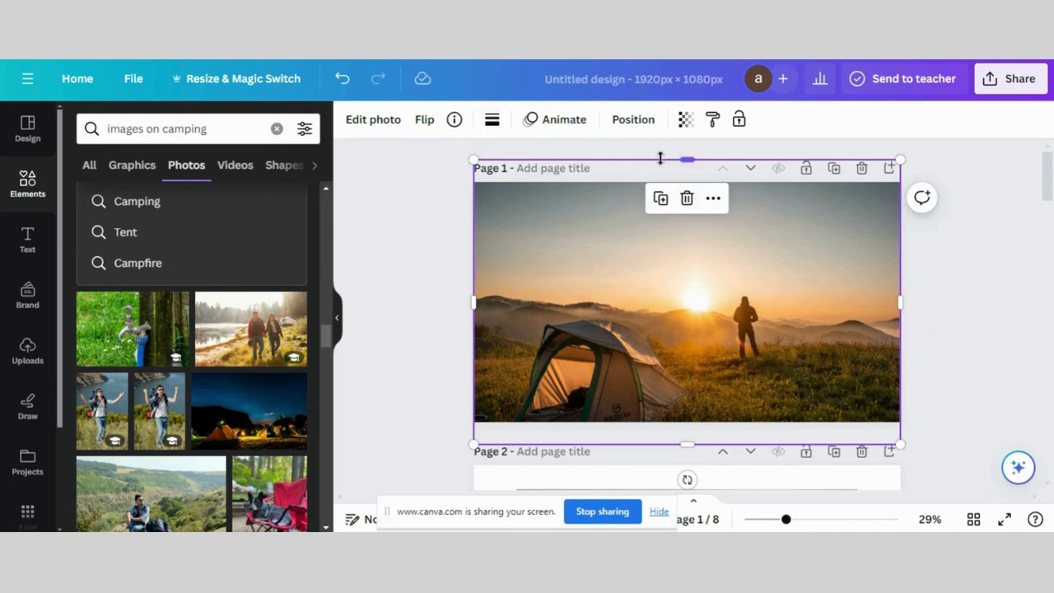
{"action": "left_click_drag", "start_coordinate": [684, 168], "coordinate": [684, 181]}
{"action": "left_click_drag", "start_coordinate": [684, 442], "coordinate": [685, 419]}
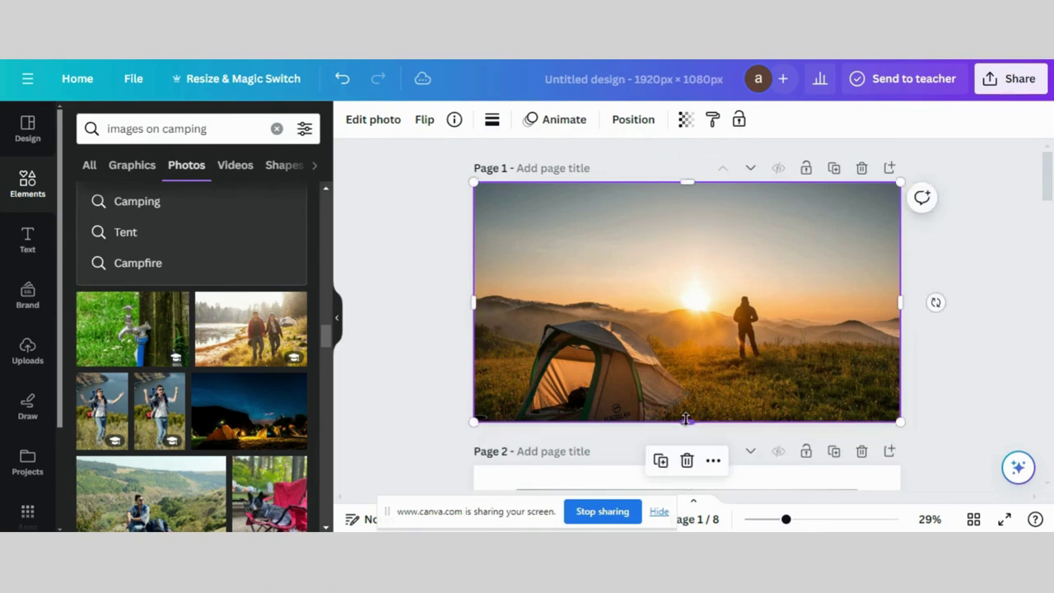
Step: Give the page 1 photo a solid border with weight 100 and colour it white (#ffffff)
{"action": "left_click", "coordinate": [492, 122]}
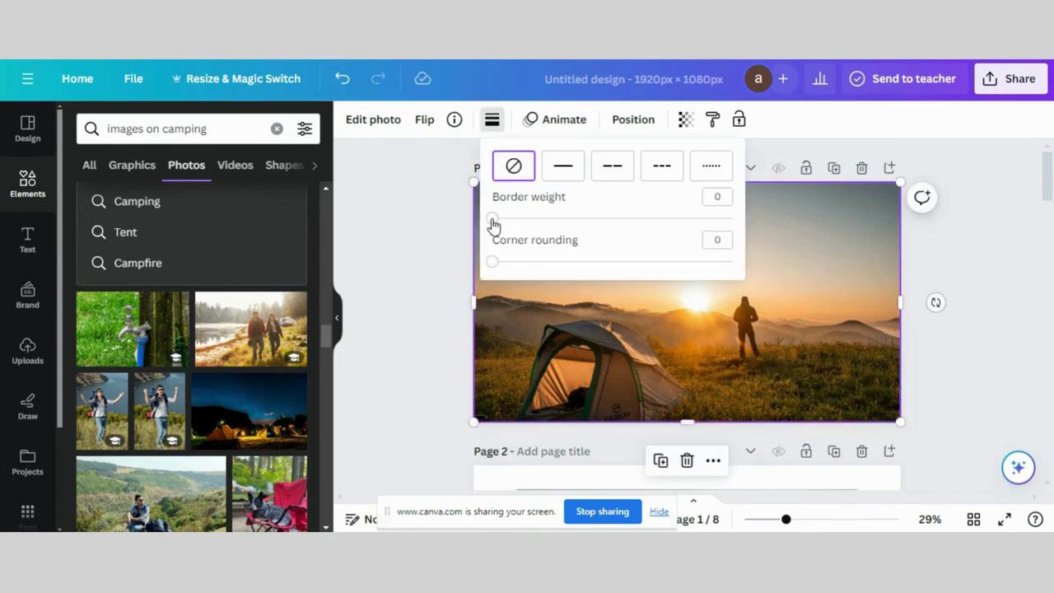
{"action": "left_click_drag", "start_coordinate": [492, 220], "coordinate": [735, 221]}
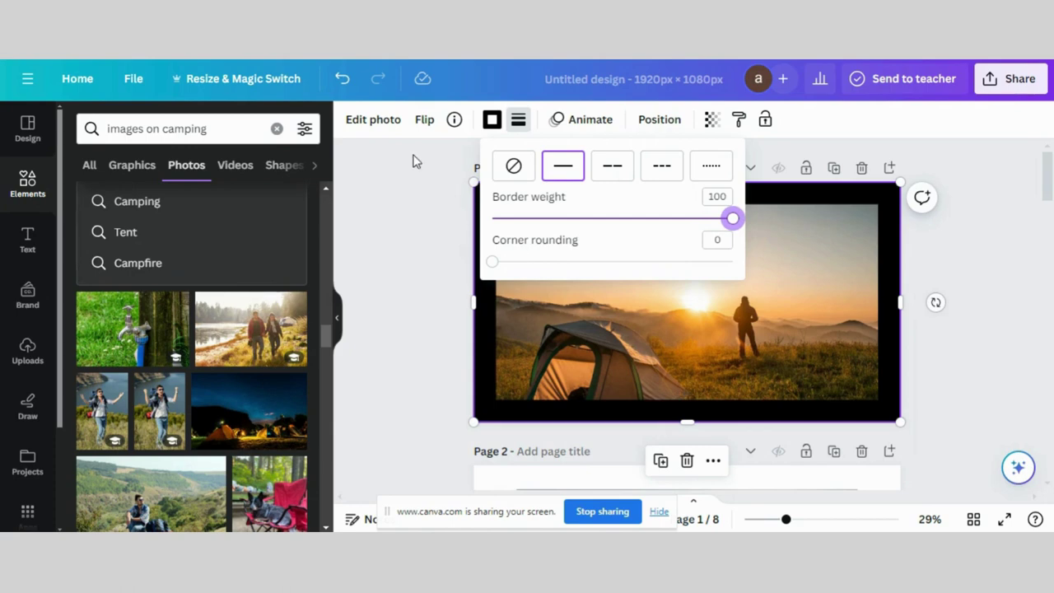
{"action": "left_click", "coordinate": [492, 120]}
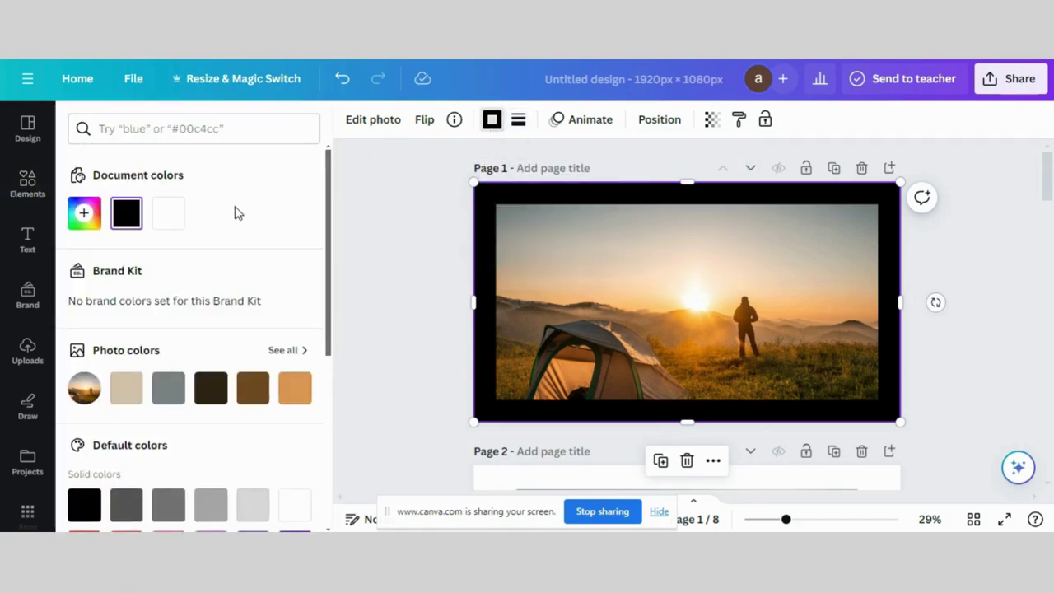
{"action": "left_click", "coordinate": [159, 226]}
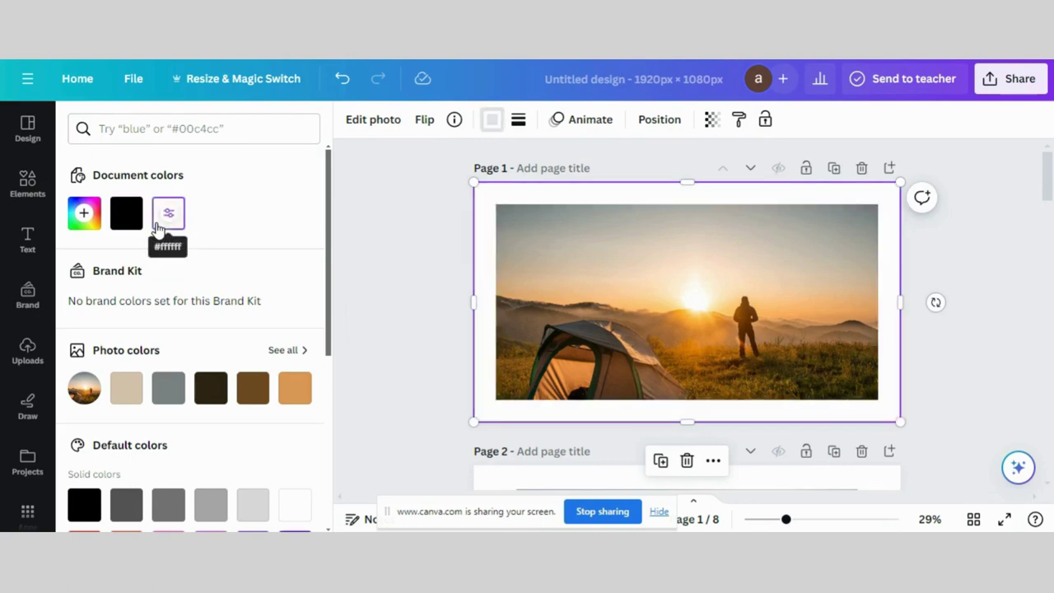
Step: Align the tent photo on page 2 to the page's upper-left corner and enlarge it to fill the whole page
{"action": "scroll", "coordinate": [683, 329], "scroll_direction": "down", "scroll_amount": 3}
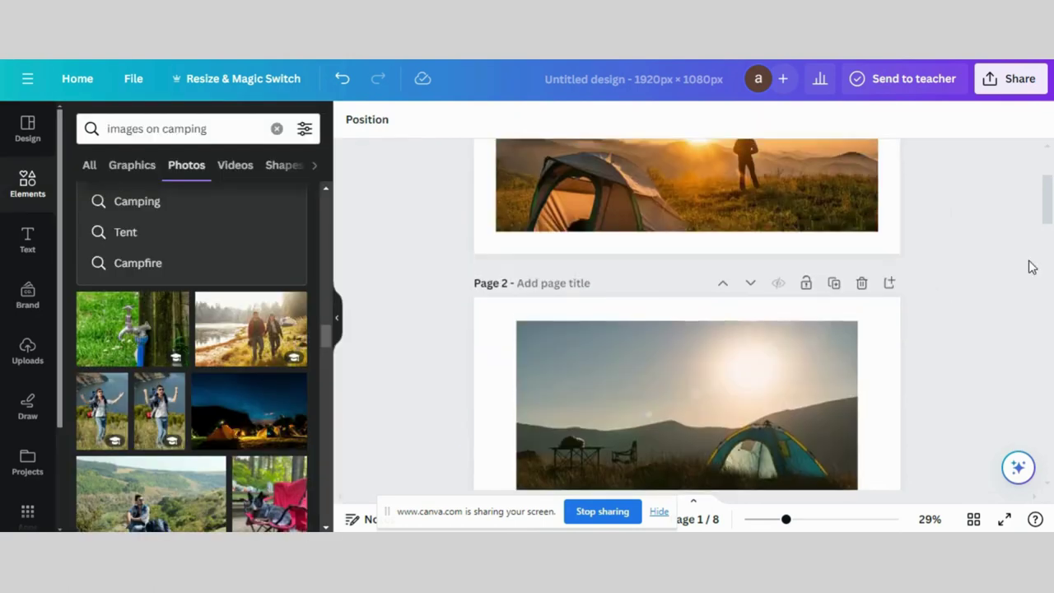
{"action": "left_click", "coordinate": [760, 383]}
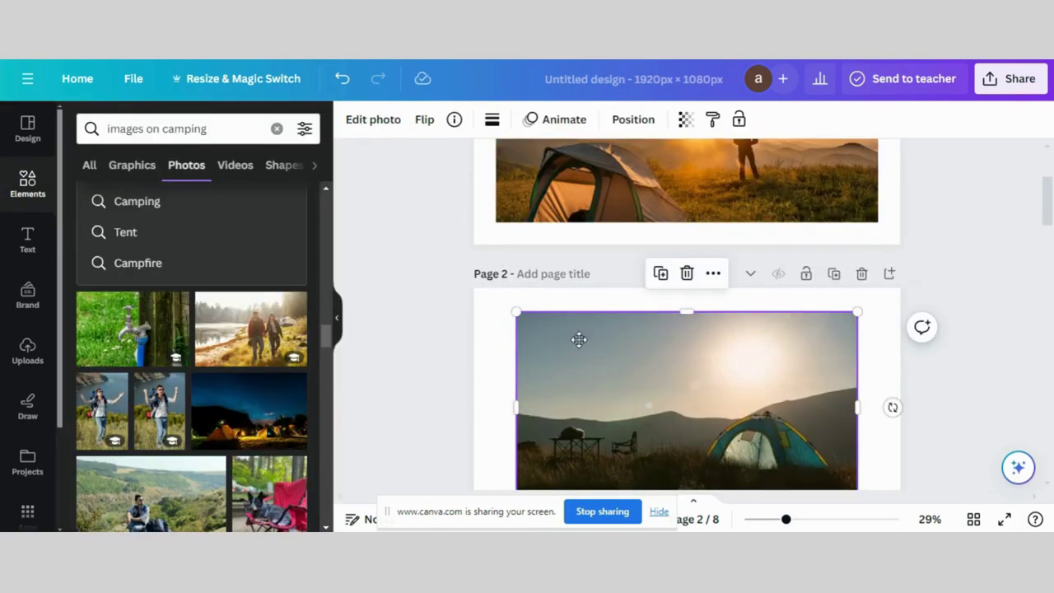
{"action": "left_click_drag", "start_coordinate": [579, 339], "coordinate": [555, 324]}
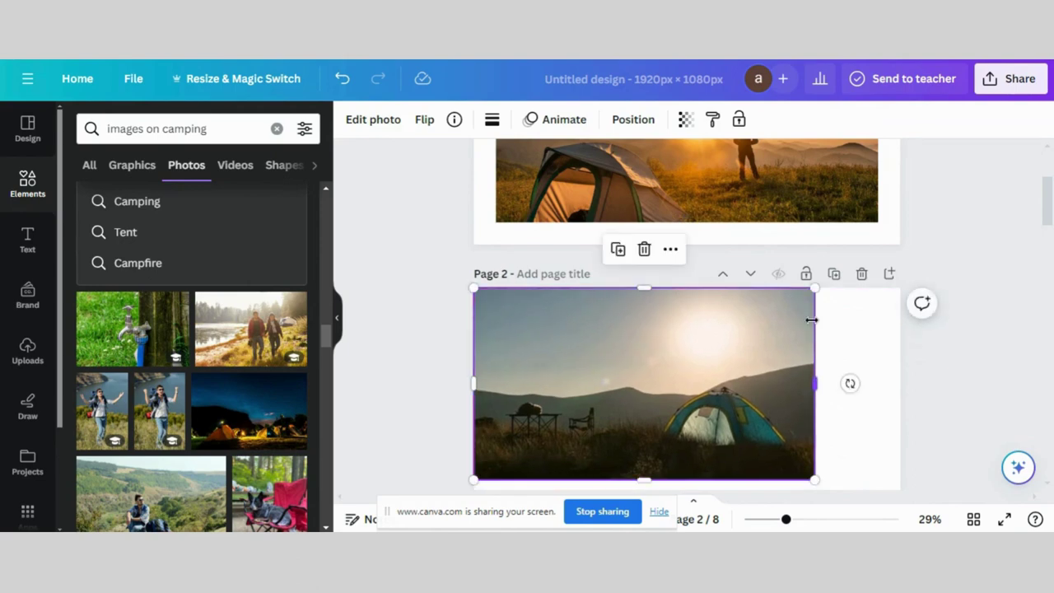
{"action": "scroll", "coordinate": [811, 320], "scroll_direction": "down", "scroll_amount": 2}
{"action": "left_click_drag", "start_coordinate": [814, 332], "coordinate": [902, 375]}
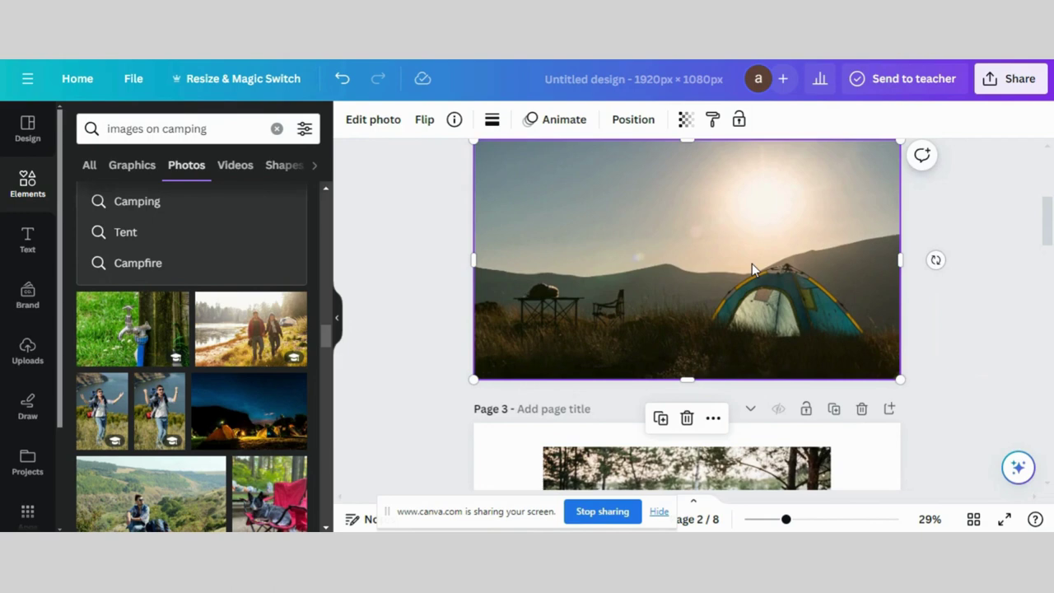
Step: Add a solid border of maximum weight to the page 2 photo and colour it white
{"action": "left_click", "coordinate": [491, 121]}
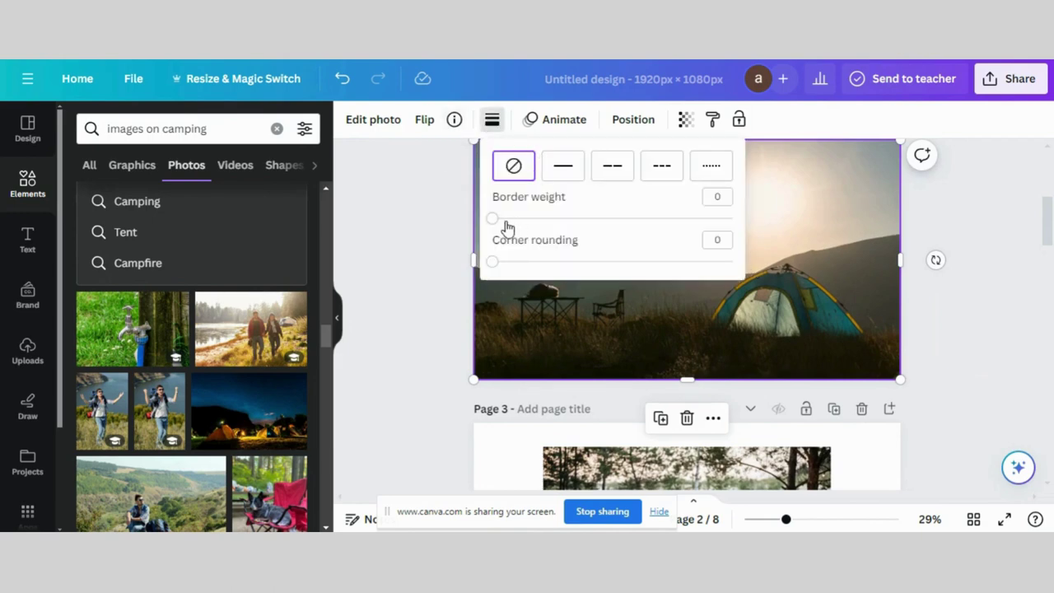
{"action": "left_click_drag", "start_coordinate": [492, 219], "coordinate": [807, 217]}
{"action": "left_click", "coordinate": [491, 121]}
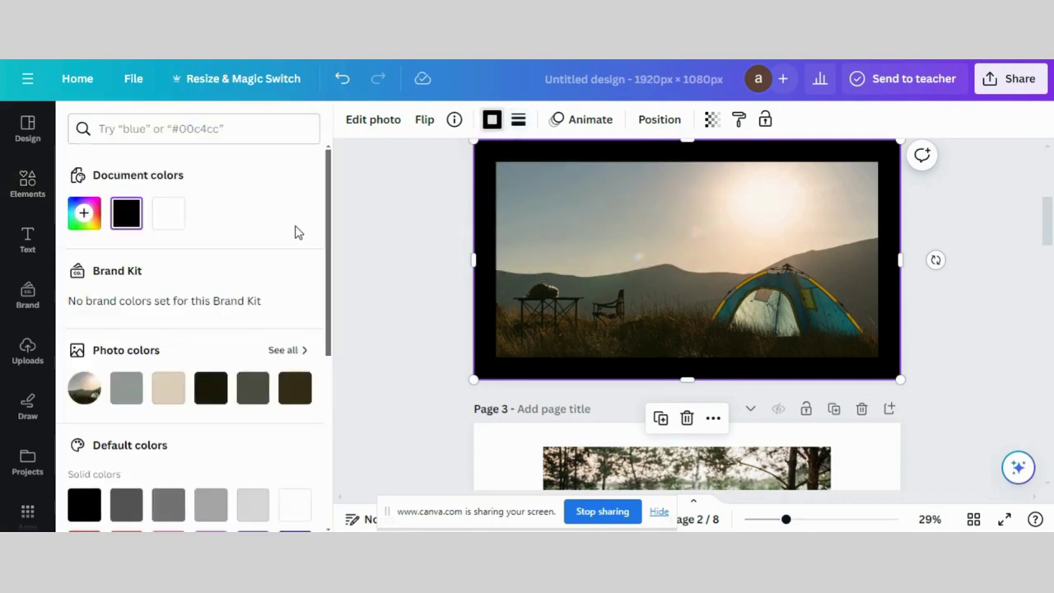
{"action": "left_click", "coordinate": [162, 216]}
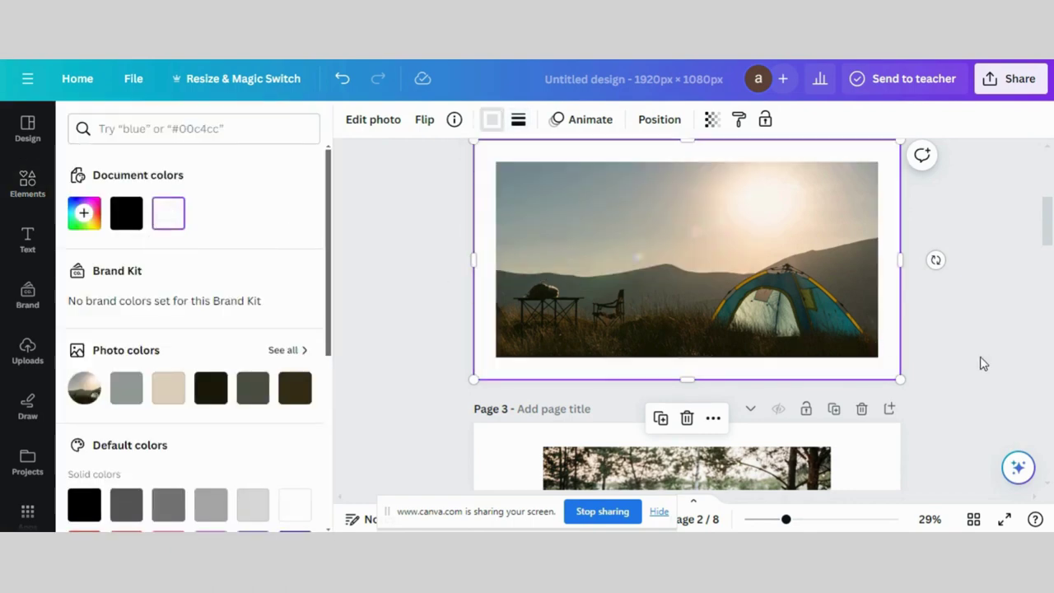
Step: Check the white-bordered camping photos across all pages of the design
{"action": "scroll", "coordinate": [828, 429], "scroll_direction": "down", "scroll_amount": 3}
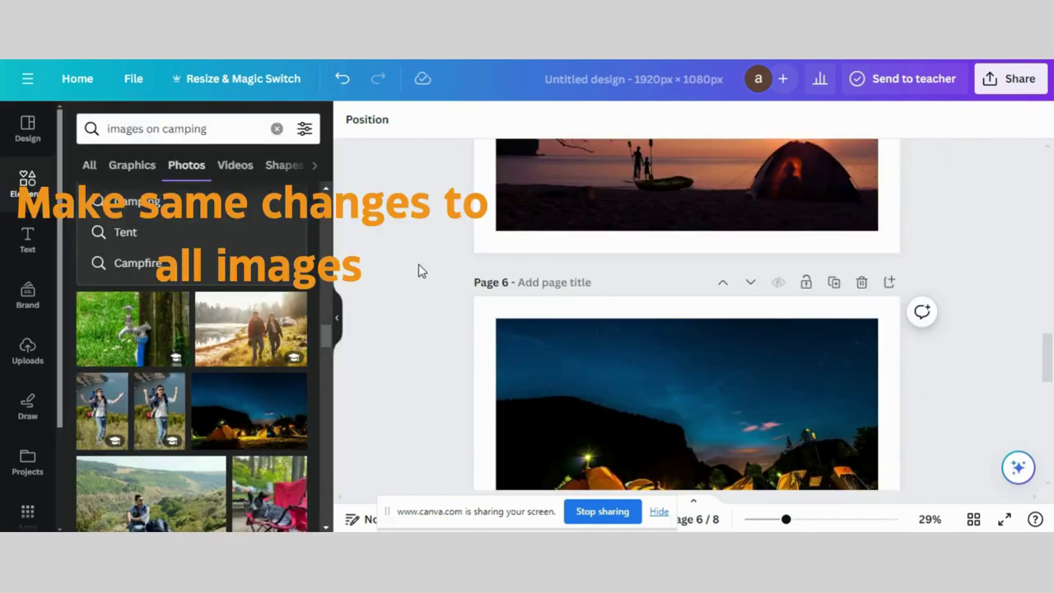
{"action": "scroll", "coordinate": [420, 271], "scroll_direction": "down", "scroll_amount": 8}
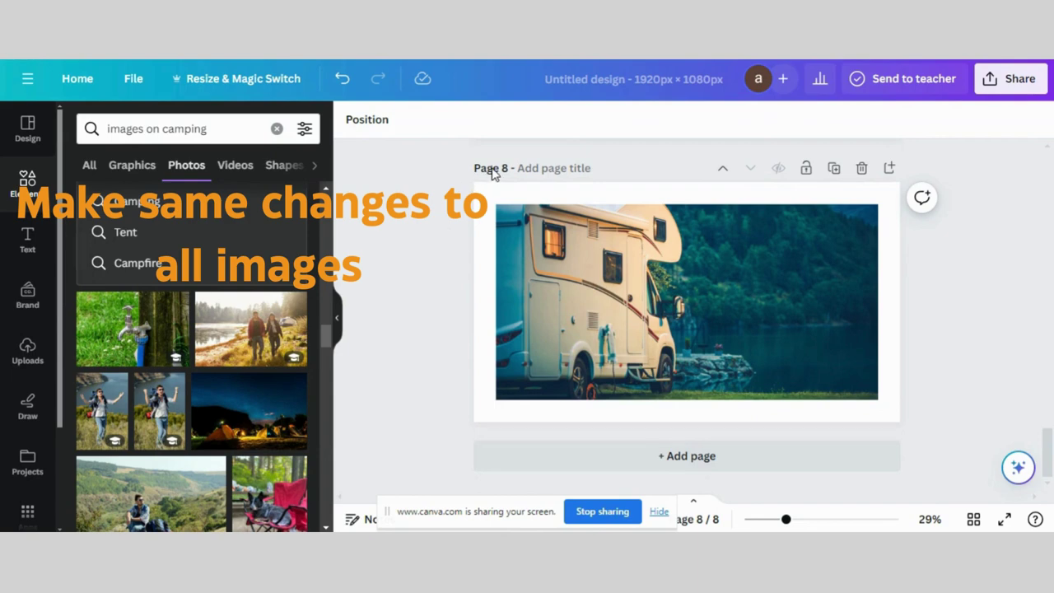
{"action": "scroll", "coordinate": [443, 221], "scroll_direction": "up", "scroll_amount": 10}
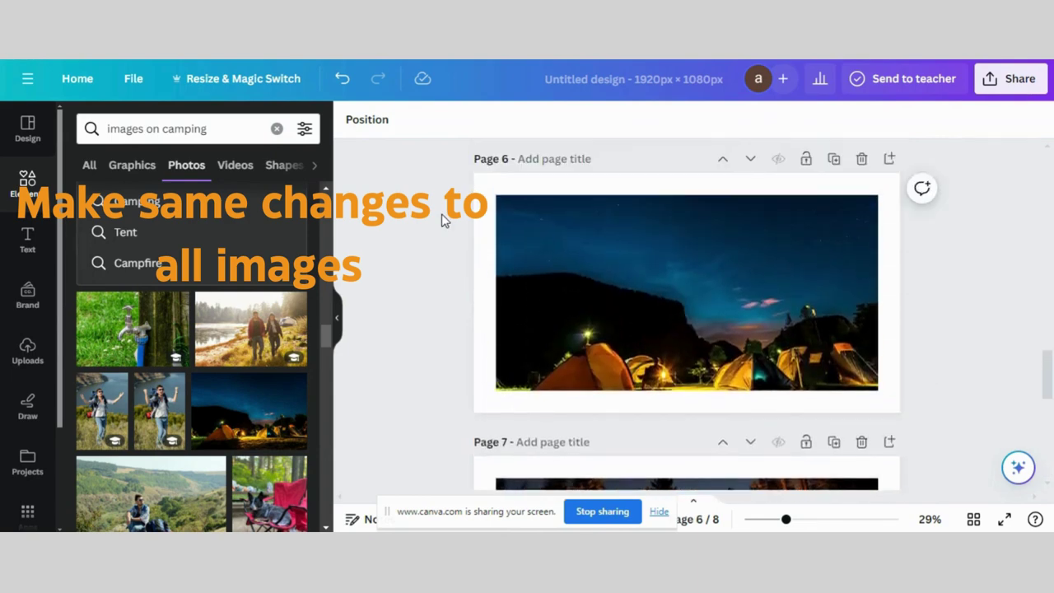
{"action": "scroll", "coordinate": [442, 220], "scroll_direction": "up", "scroll_amount": 10}
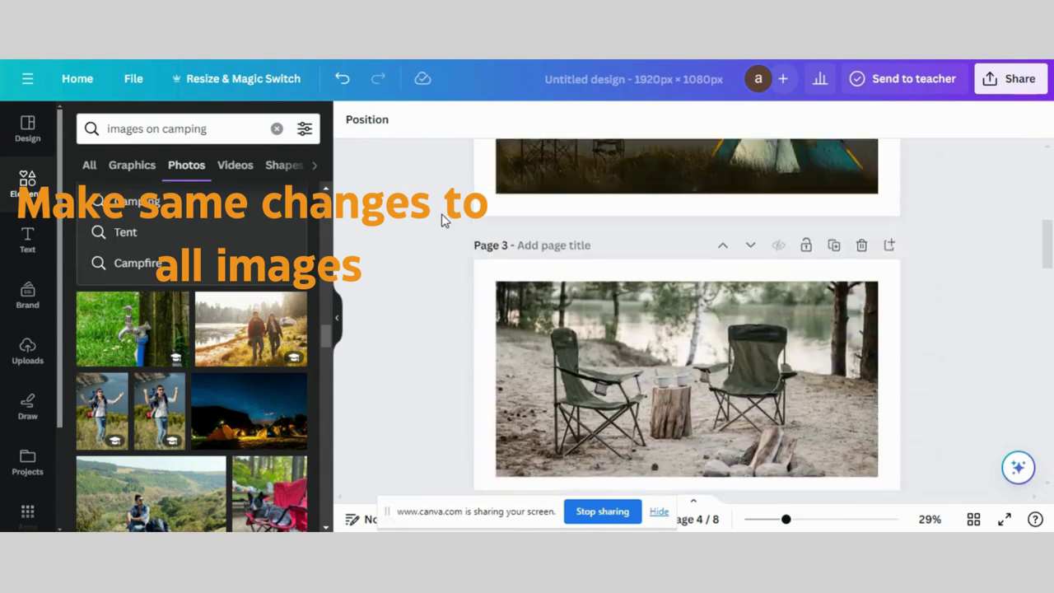
{"action": "scroll", "coordinate": [442, 221], "scroll_direction": "up", "scroll_amount": 5}
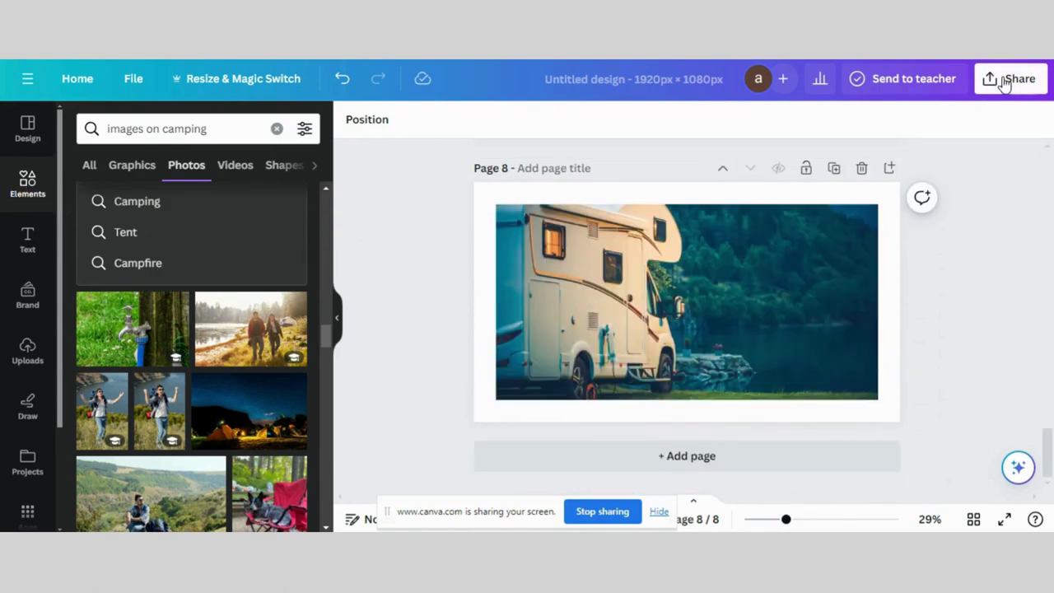
Step: Download all 8 pages of the design as PNG files at size 1 (1,920 × 1,080 px)
{"action": "left_click", "coordinate": [1012, 78]}
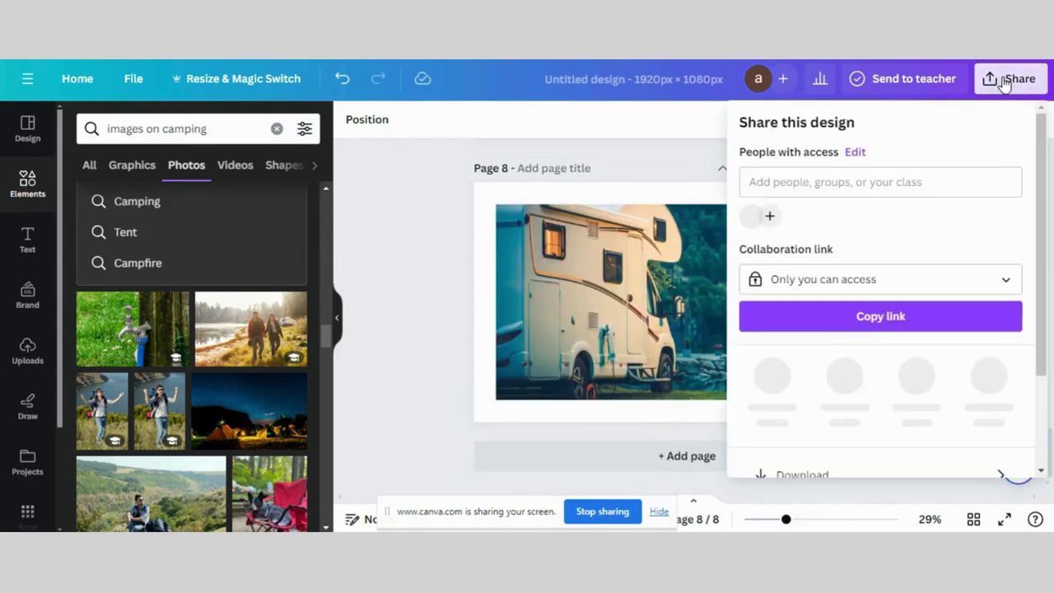
{"action": "left_click", "coordinate": [788, 469]}
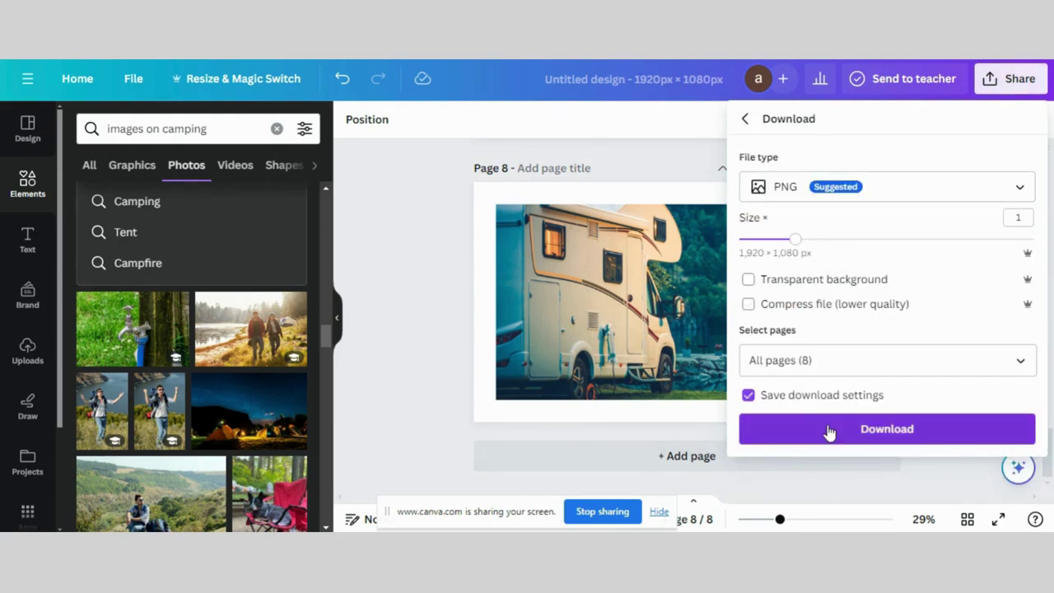
{"action": "left_click", "coordinate": [829, 434]}
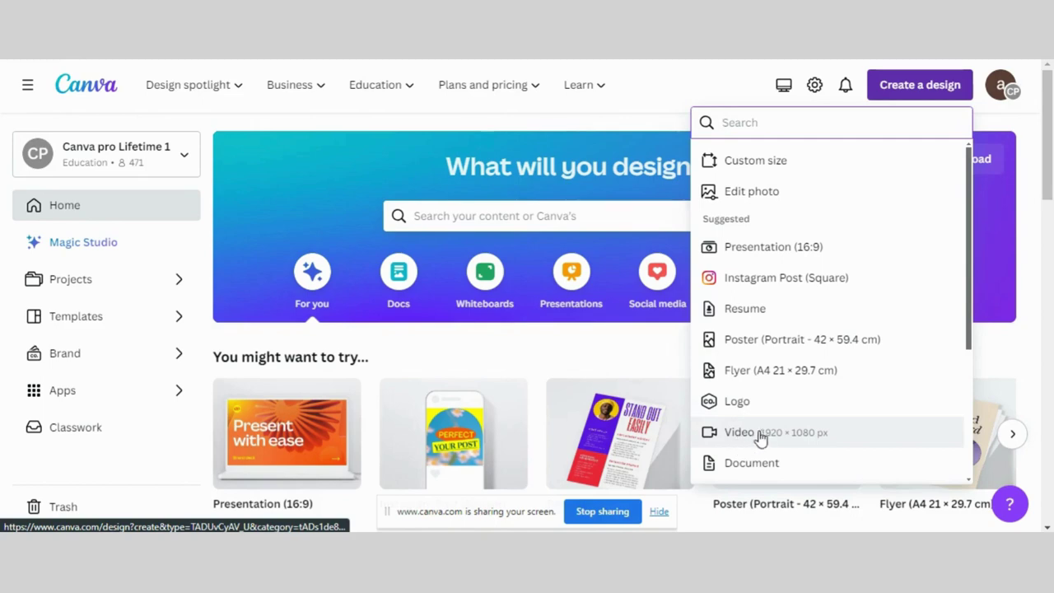
Step: Create a new 1920 × 1080 px video design and show the uploaded images
{"action": "left_click", "coordinate": [774, 442]}
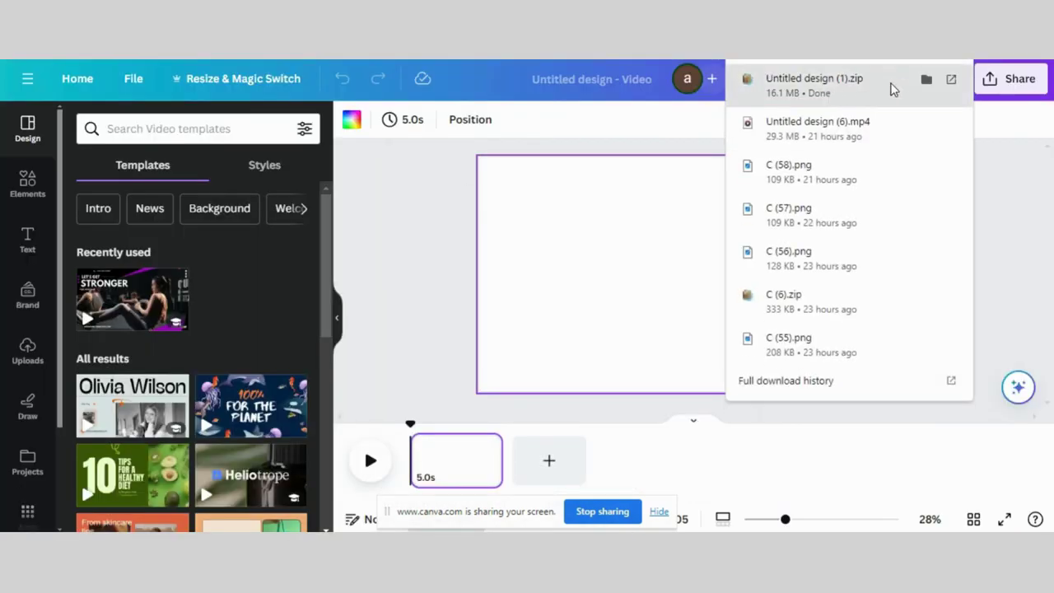
{"action": "left_click", "coordinate": [27, 350]}
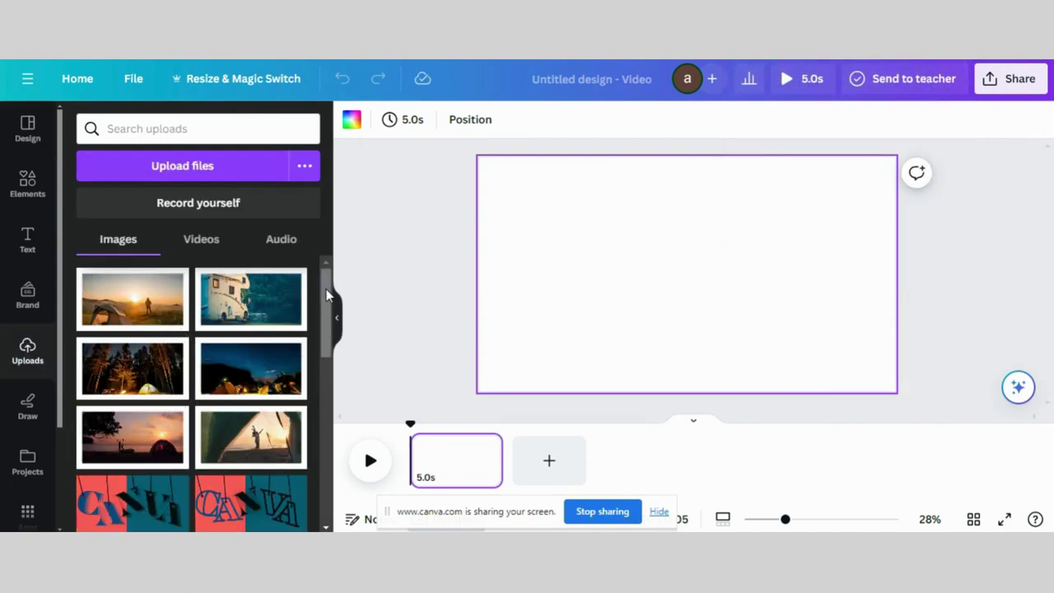
Step: Search the elements for "wooden background" and add the dark brown photo with horizontal planks to the page
{"action": "scroll", "coordinate": [200, 377], "scroll_direction": "down", "scroll_amount": 1}
{"action": "left_click", "coordinate": [27, 182]}
{"action": "left_click", "coordinate": [143, 132]}
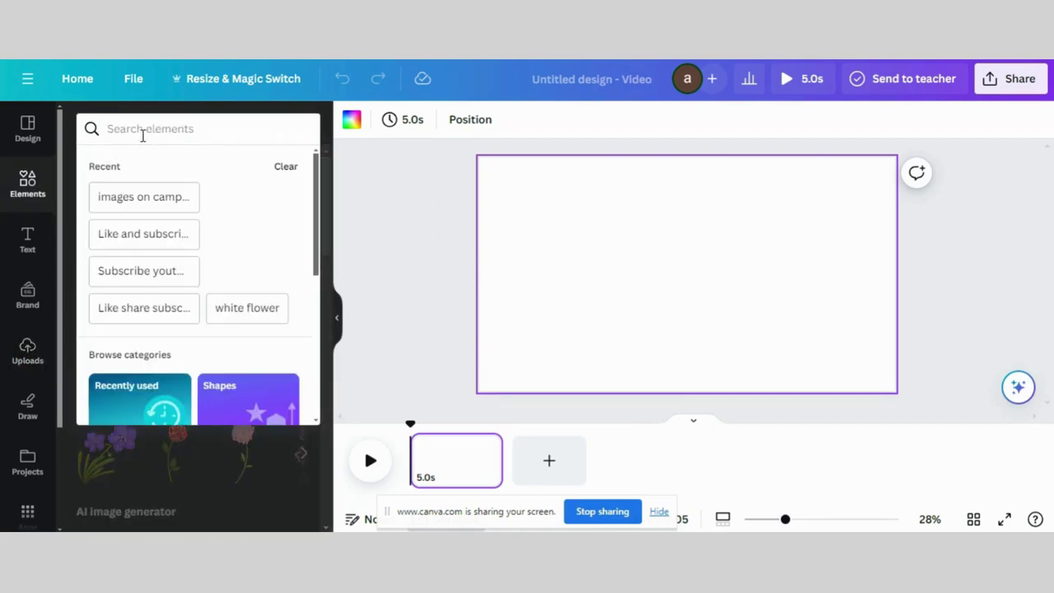
{"action": "type", "text": "wood"}
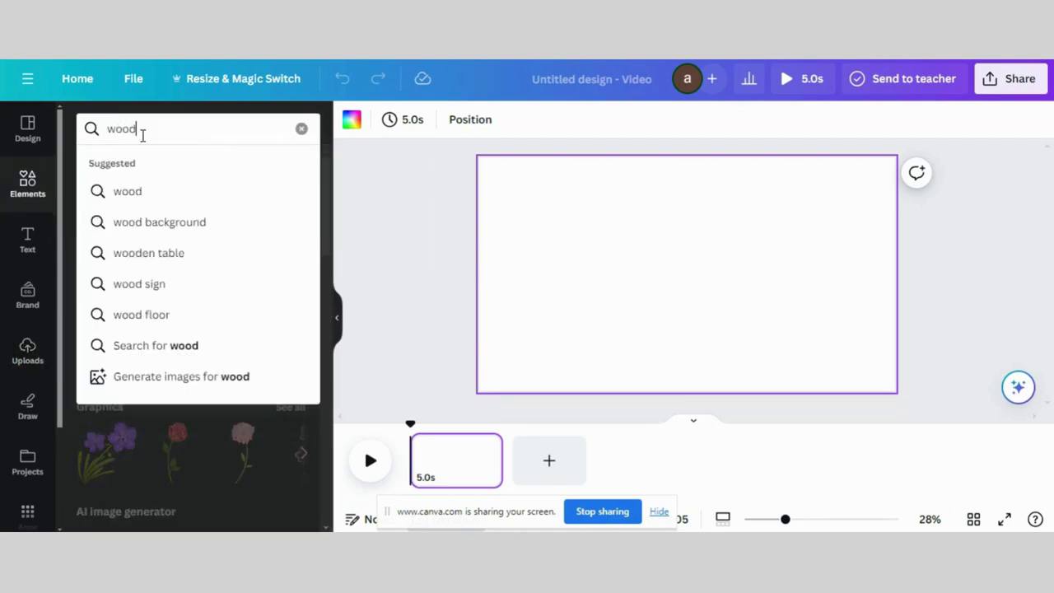
{"action": "type", "text": "en "}
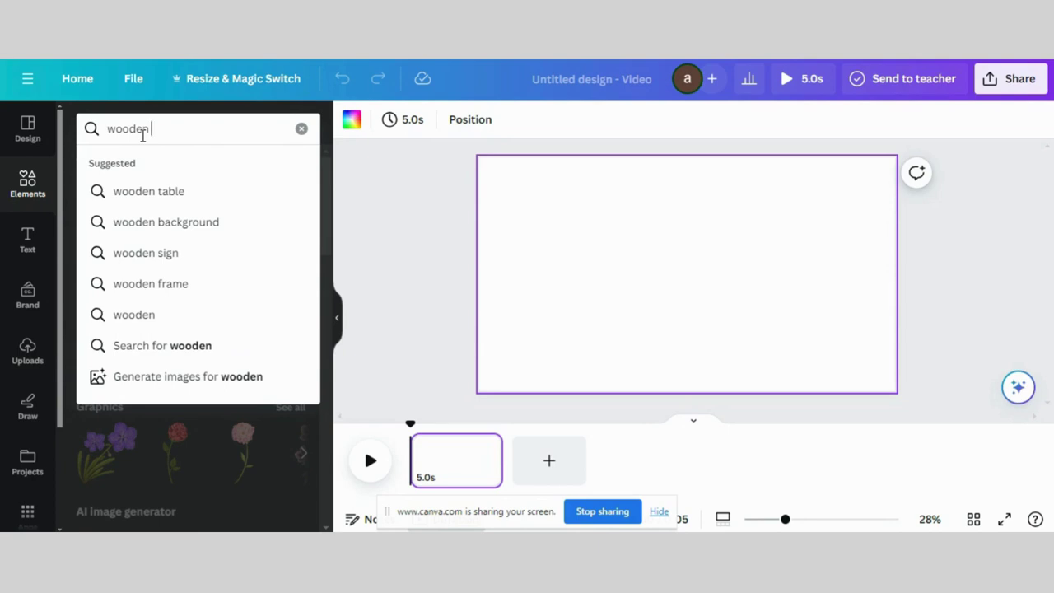
{"action": "type", "text": "backg"}
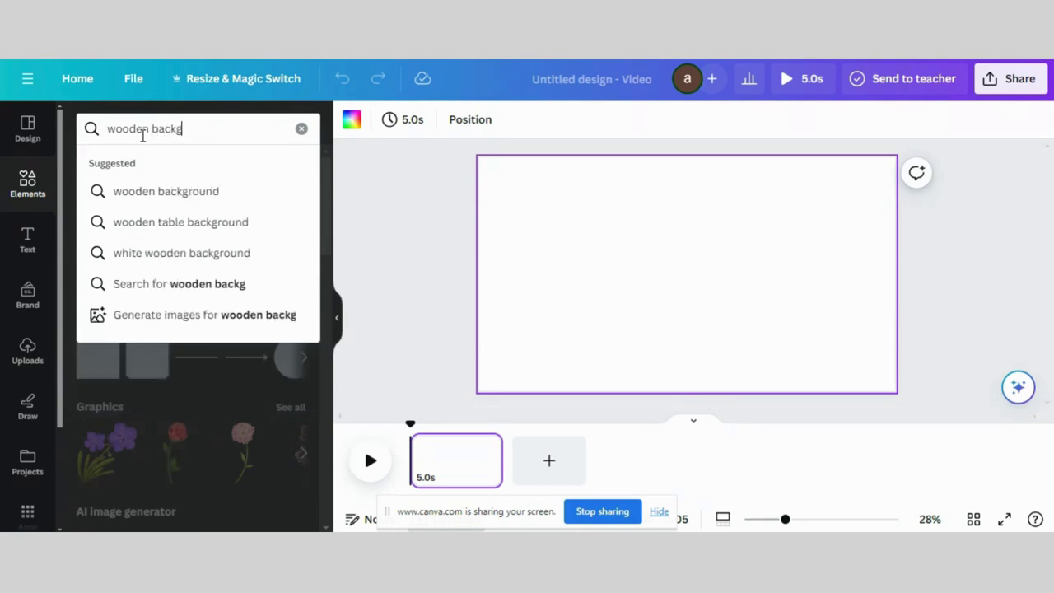
{"action": "type", "text": "round"}
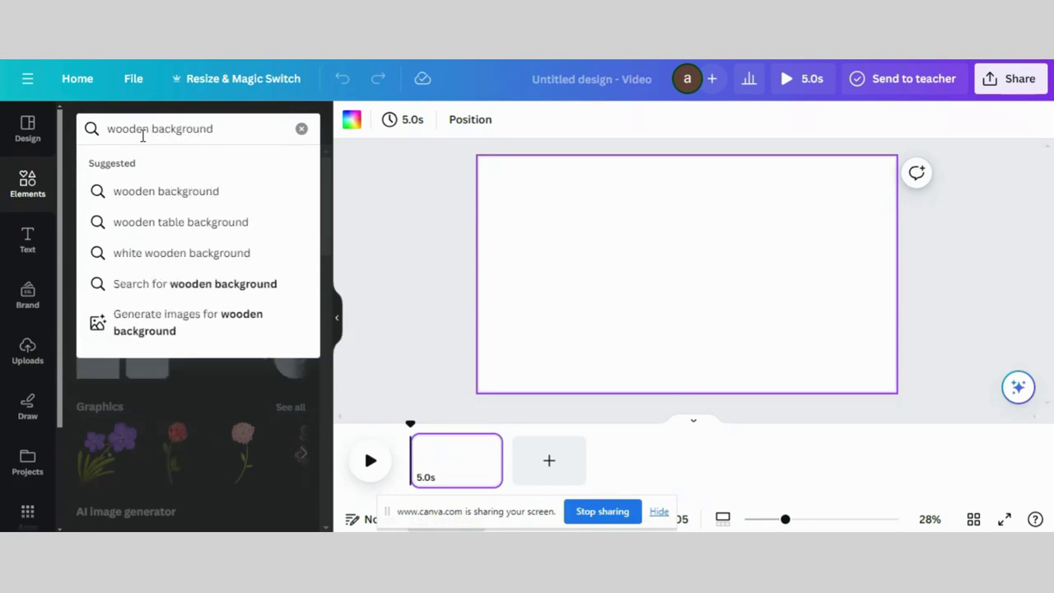
{"action": "key", "text": "Return"}
{"action": "scroll", "coordinate": [242, 357], "scroll_direction": "down", "scroll_amount": 5}
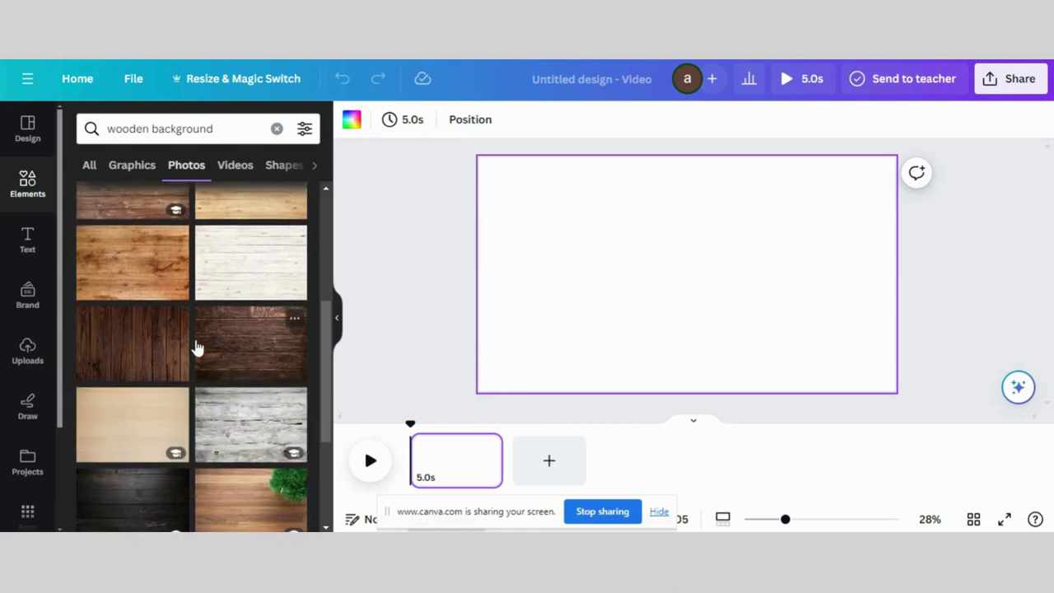
{"action": "left_click", "coordinate": [255, 353]}
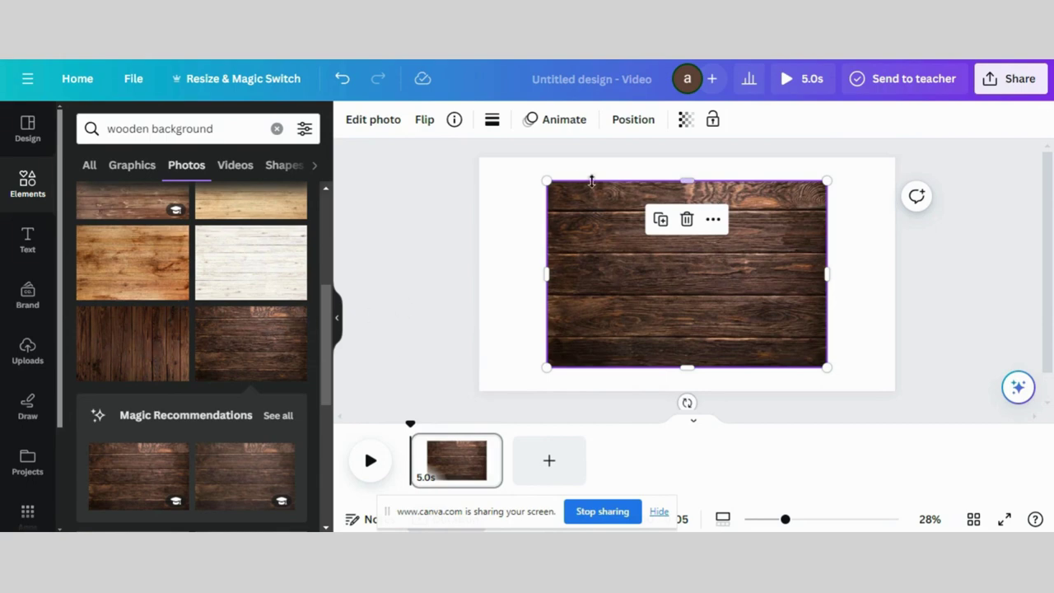
Step: Move and enlarge the wooden plank photo until it covers the whole page
{"action": "left_click_drag", "start_coordinate": [589, 220], "coordinate": [522, 197]}
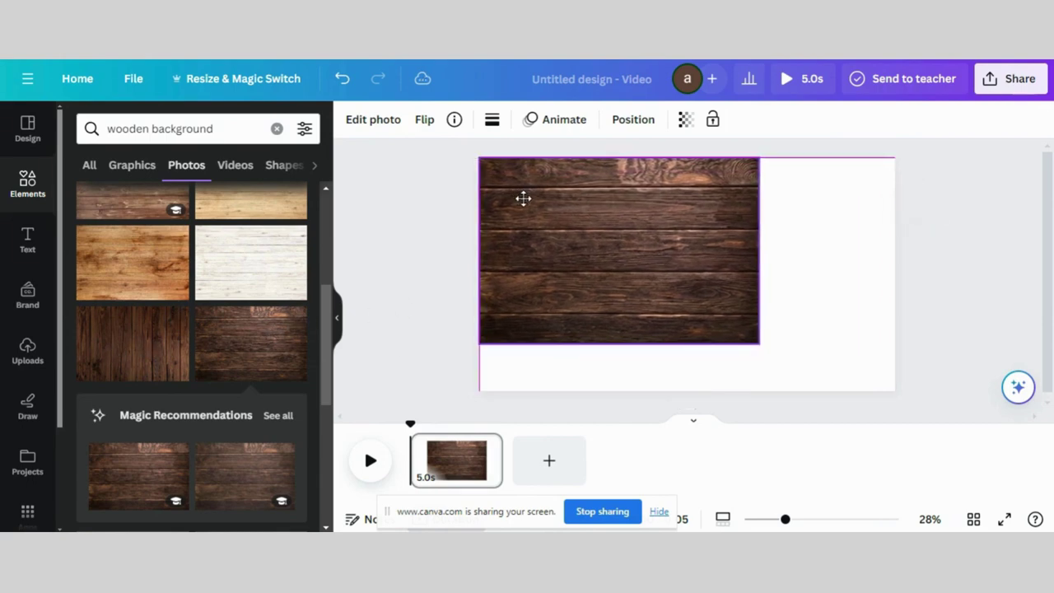
{"action": "left_click_drag", "start_coordinate": [759, 345], "coordinate": [864, 344]}
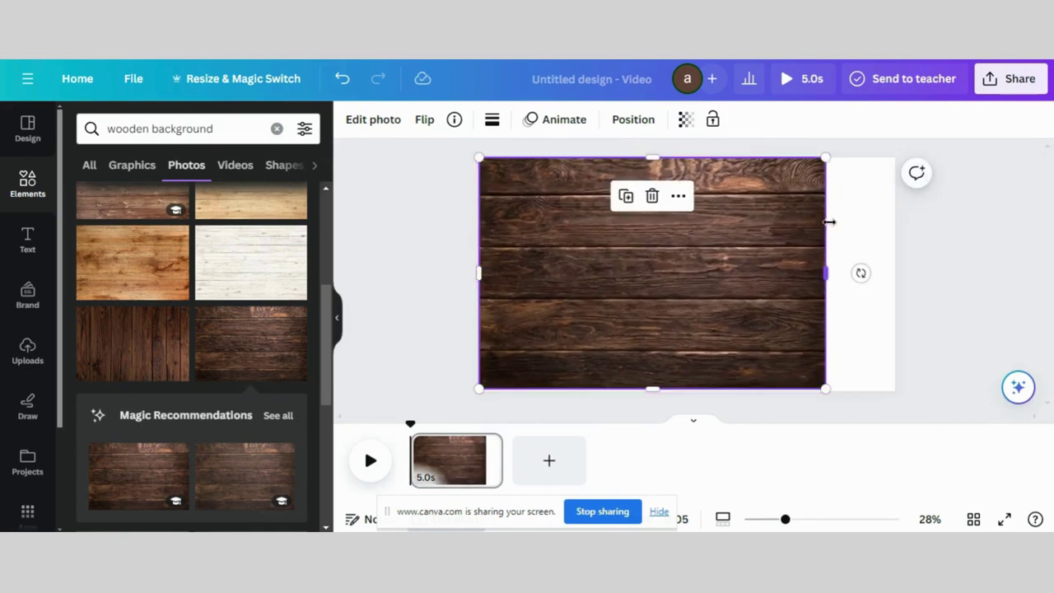
{"action": "left_click_drag", "start_coordinate": [826, 156], "coordinate": [900, 169]}
{"action": "mouse_move", "coordinate": [782, 248]}
{"action": "left_mouse_down"}
{"action": "mouse_move", "coordinate": [795, 259]}
{"action": "mouse_move", "coordinate": [781, 256]}
{"action": "left_mouse_up"}
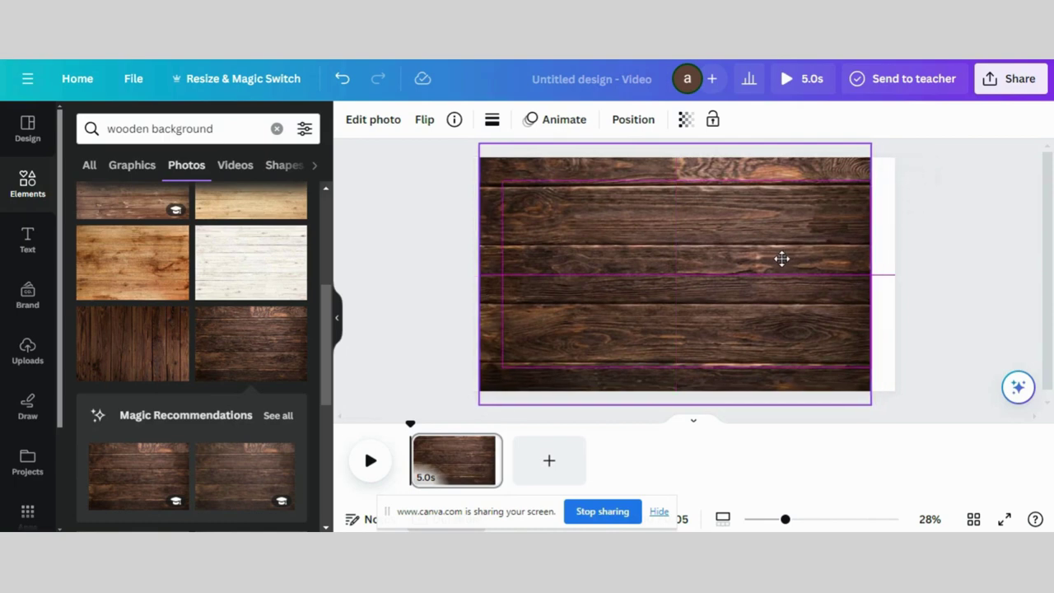
{"action": "left_click_drag", "start_coordinate": [871, 404], "coordinate": [901, 400]}
Step: Add the uploaded sunset photo with the tent and standing person, then apply a Glow shadow and adjust the shadow's size
{"action": "left_click", "coordinate": [27, 349]}
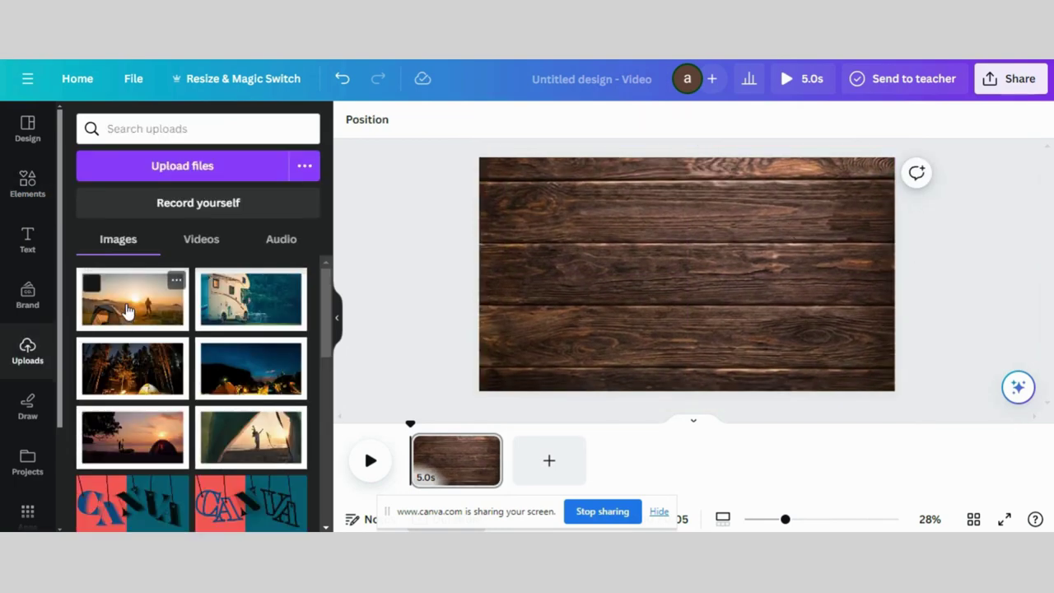
{"action": "left_click", "coordinate": [127, 311]}
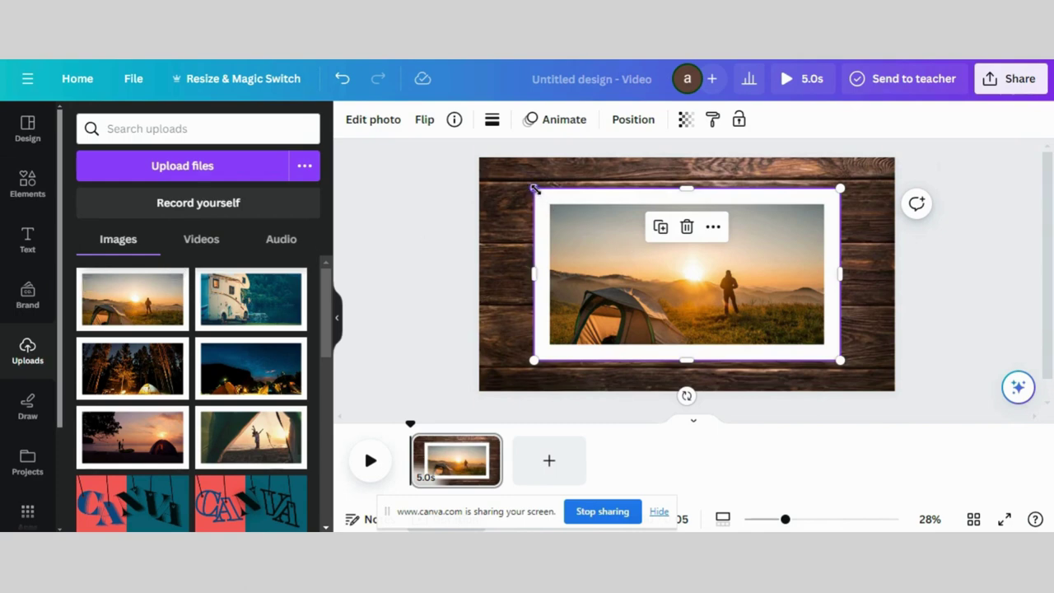
{"action": "left_click", "coordinate": [377, 124]}
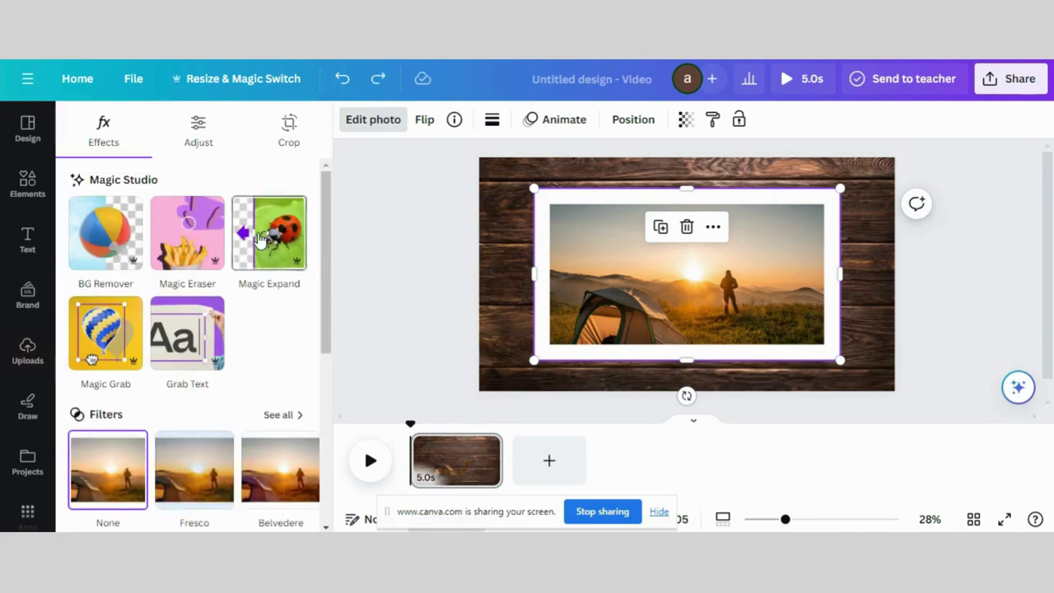
{"action": "scroll", "coordinate": [121, 338], "scroll_direction": "down", "scroll_amount": 4}
{"action": "scroll", "coordinate": [121, 340], "scroll_direction": "down", "scroll_amount": 2}
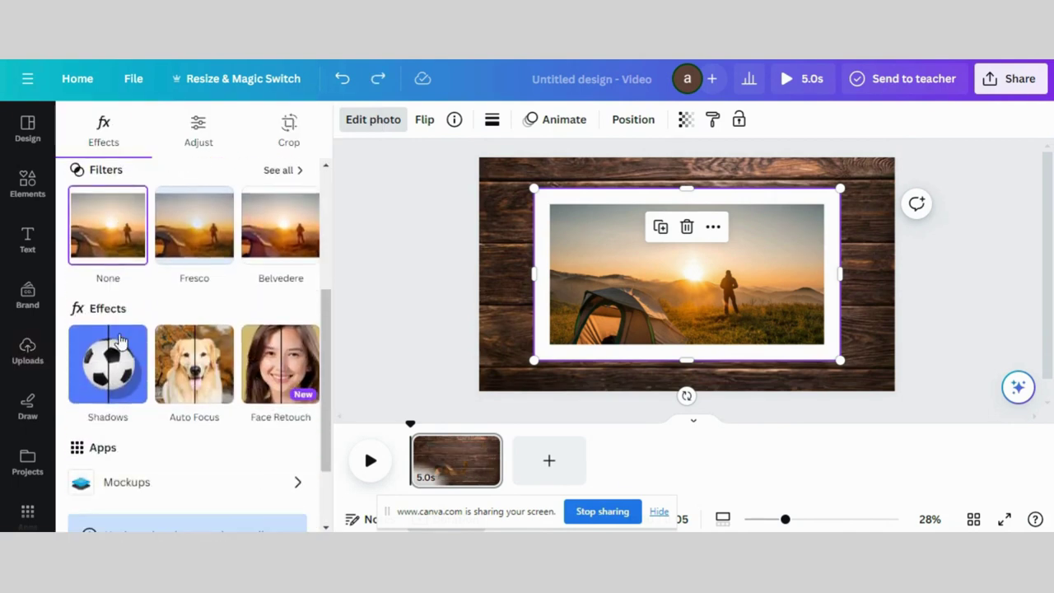
{"action": "left_click", "coordinate": [107, 354]}
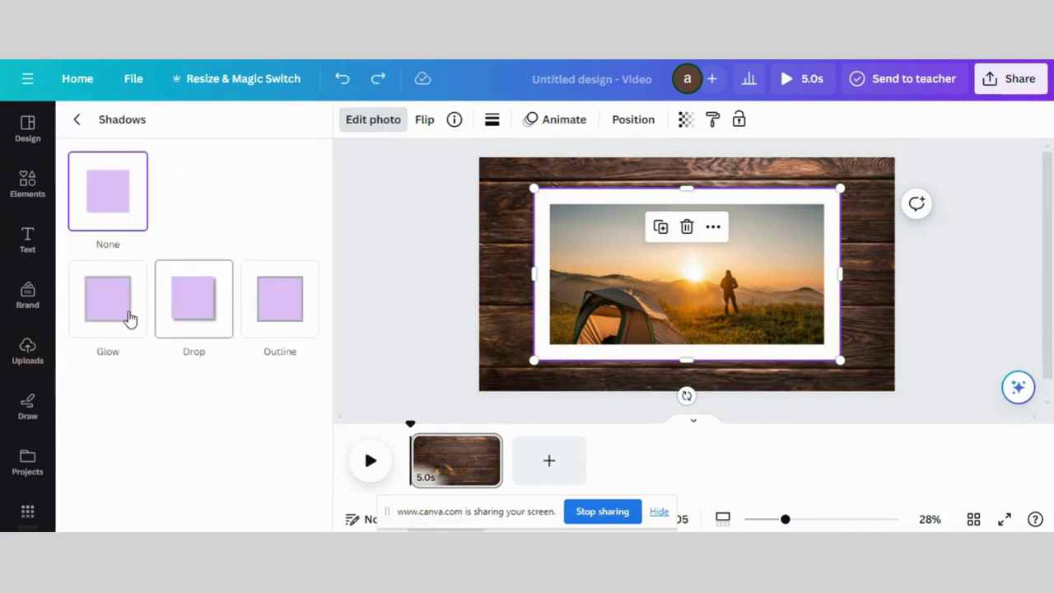
{"action": "left_click", "coordinate": [105, 296]}
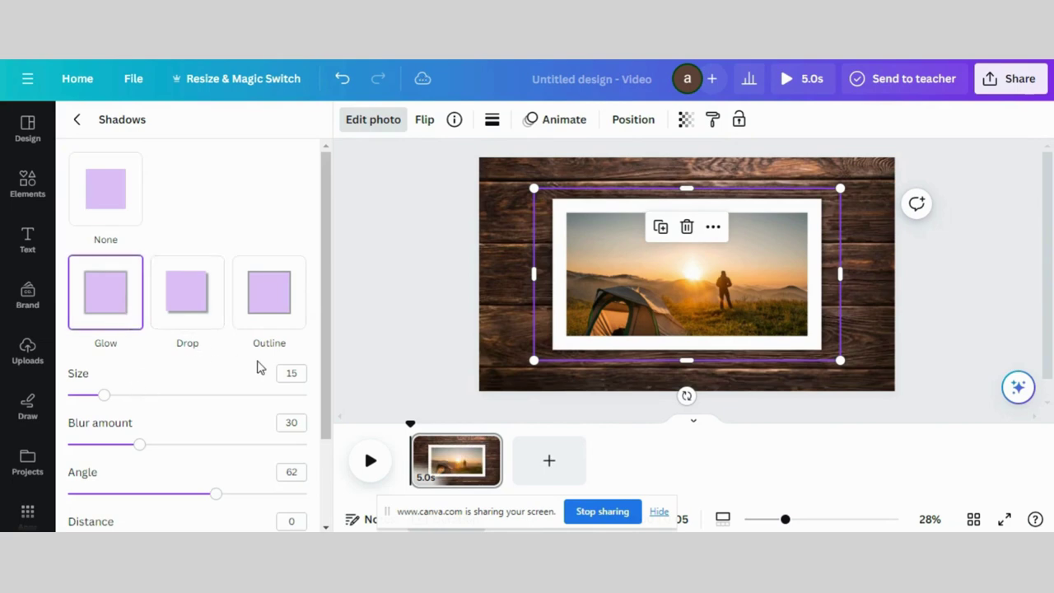
{"action": "scroll", "coordinate": [259, 368], "scroll_direction": "down", "scroll_amount": 2}
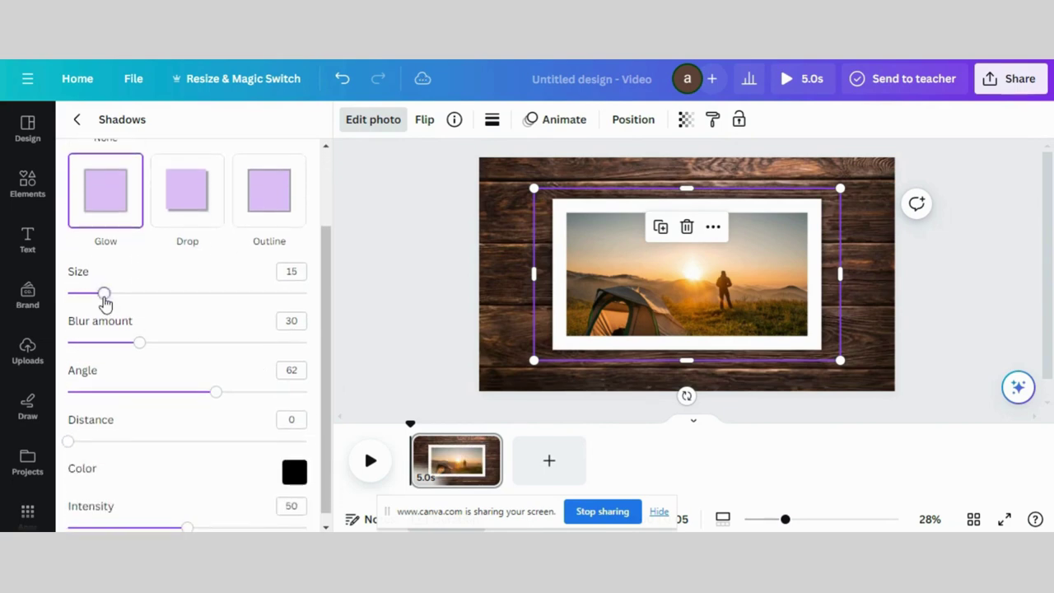
{"action": "left_click_drag", "start_coordinate": [105, 302], "coordinate": [214, 298]}
Step: Apply the Tumble photo animation on enter to the sunset photo and preview the page
{"action": "left_click", "coordinate": [550, 121]}
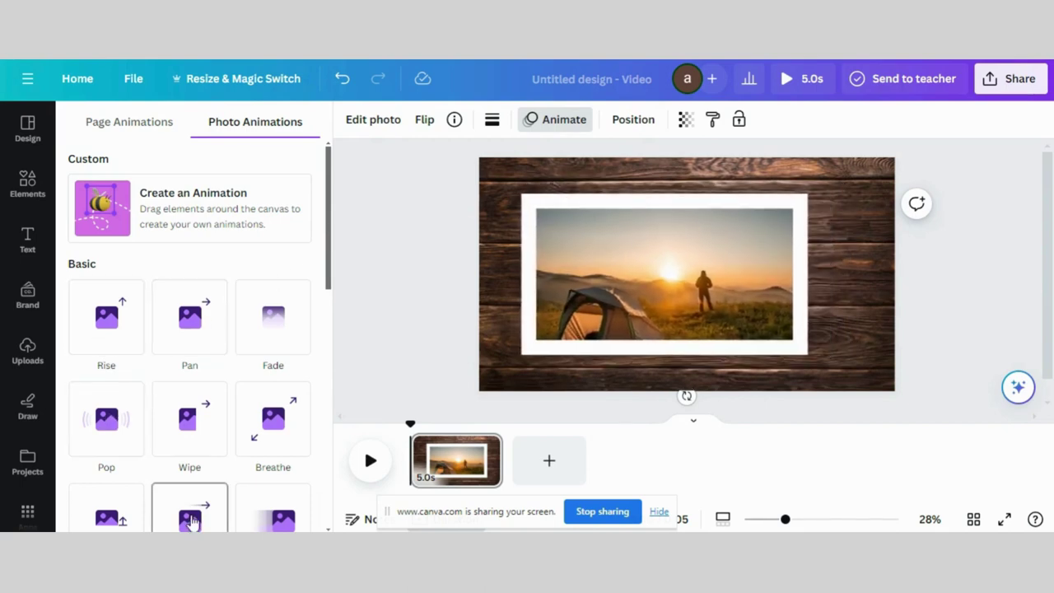
{"action": "scroll", "coordinate": [259, 513], "scroll_direction": "down", "scroll_amount": 3}
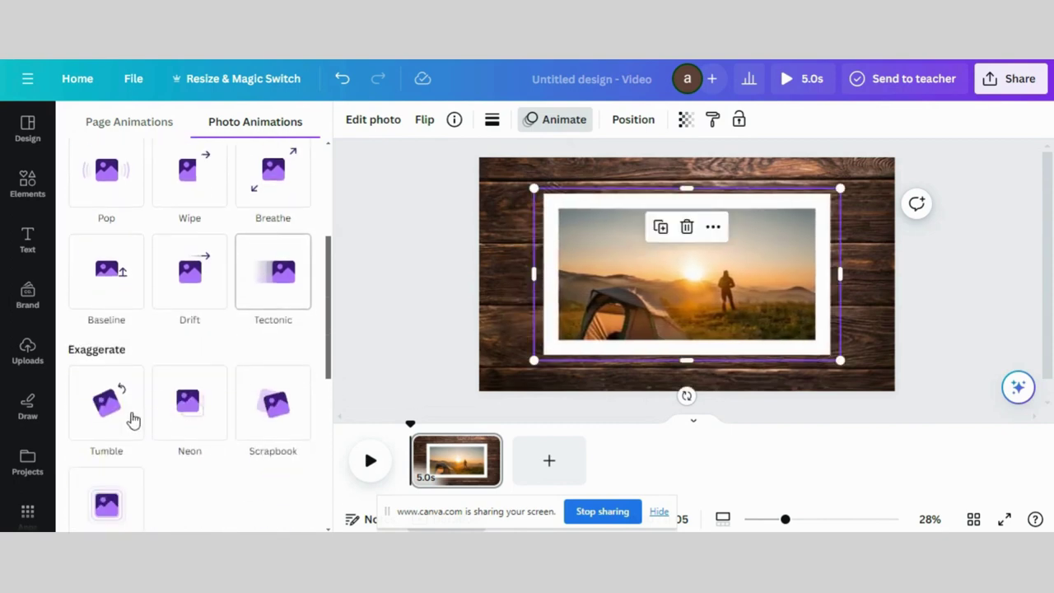
{"action": "left_click", "coordinate": [118, 420]}
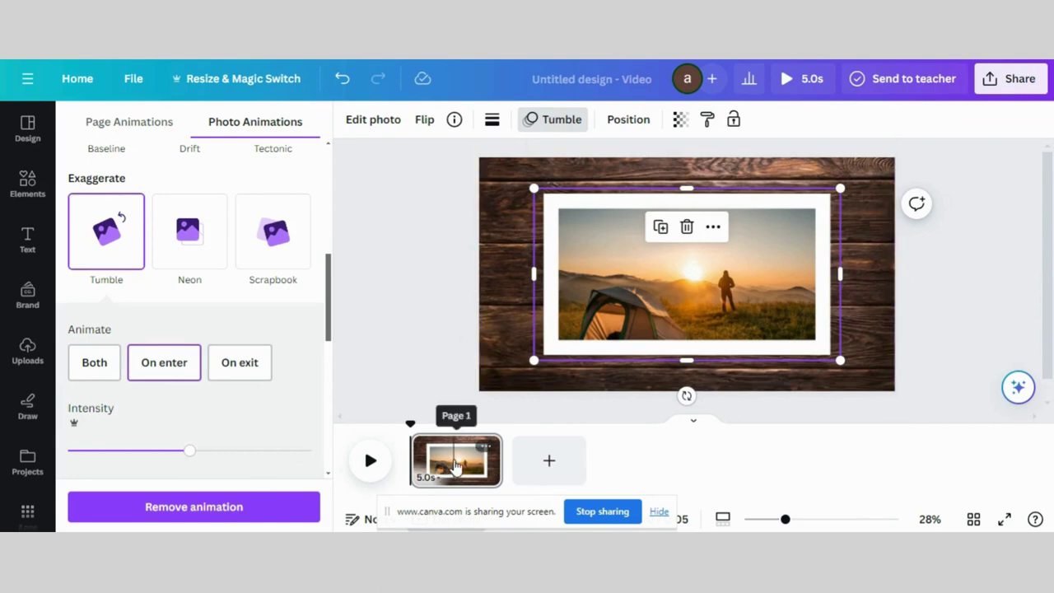
{"action": "left_click", "coordinate": [371, 464]}
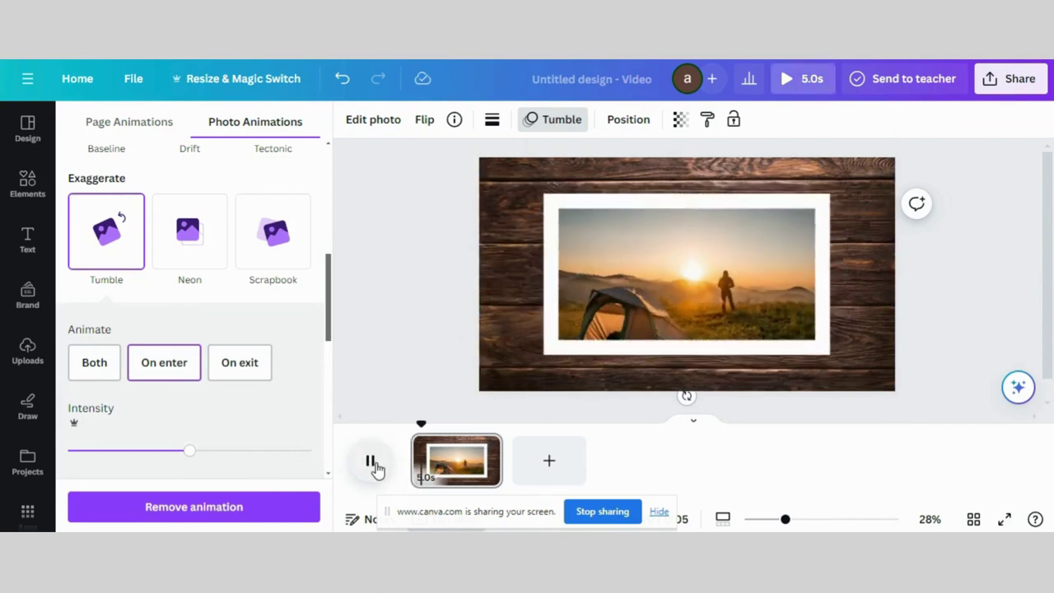
{"action": "left_click", "coordinate": [372, 463]}
Step: Split the page at about 2.5 seconds and remove the Tumble animation from the sunset photo on the second page
{"action": "right_click", "coordinate": [461, 462]}
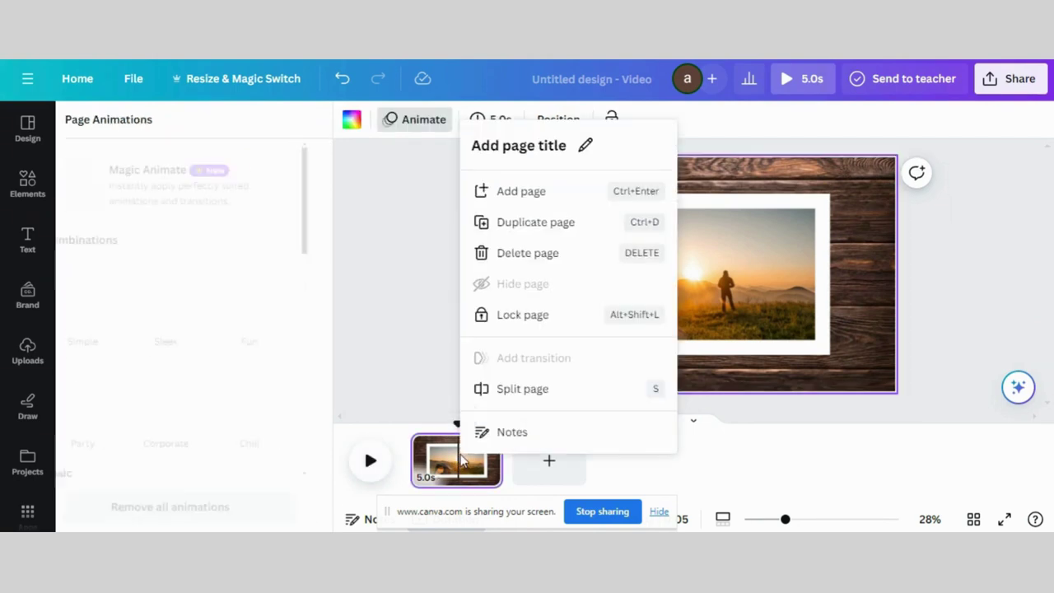
{"action": "left_click", "coordinate": [522, 389]}
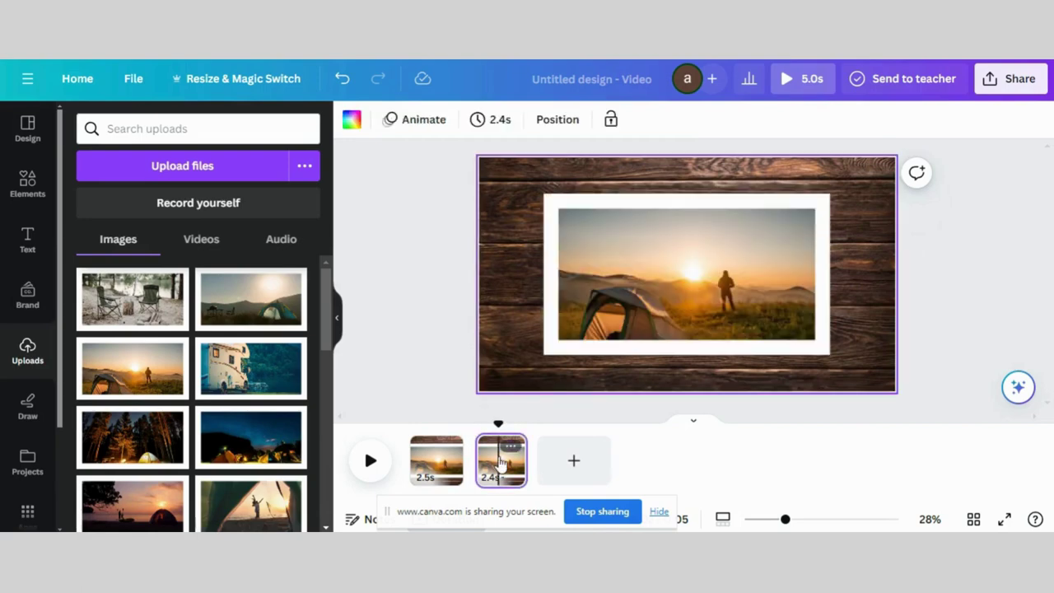
{"action": "left_click", "coordinate": [676, 306]}
{"action": "left_click", "coordinate": [566, 119]}
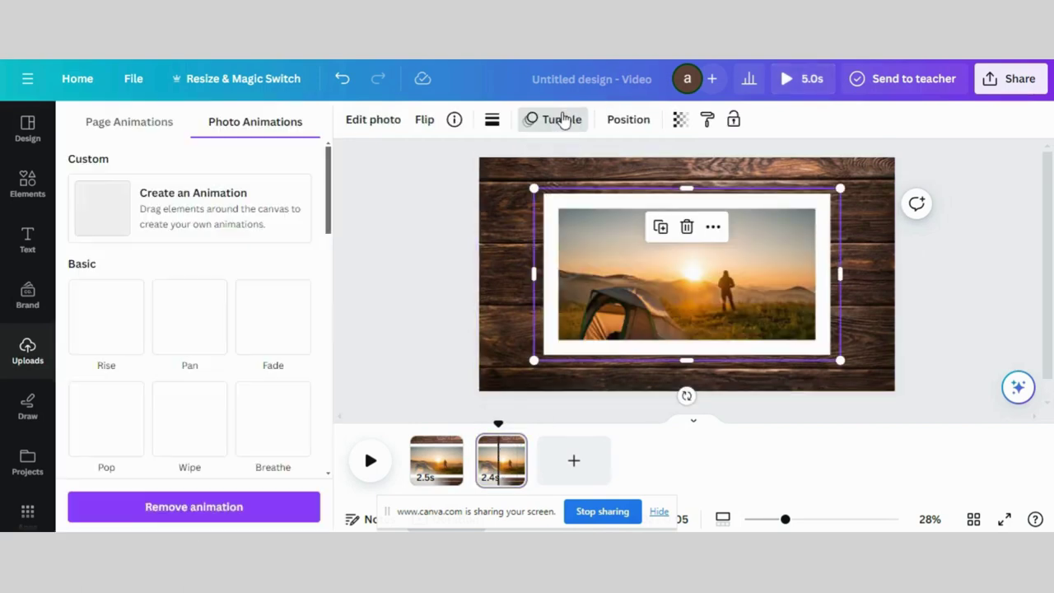
{"action": "left_click", "coordinate": [213, 514]}
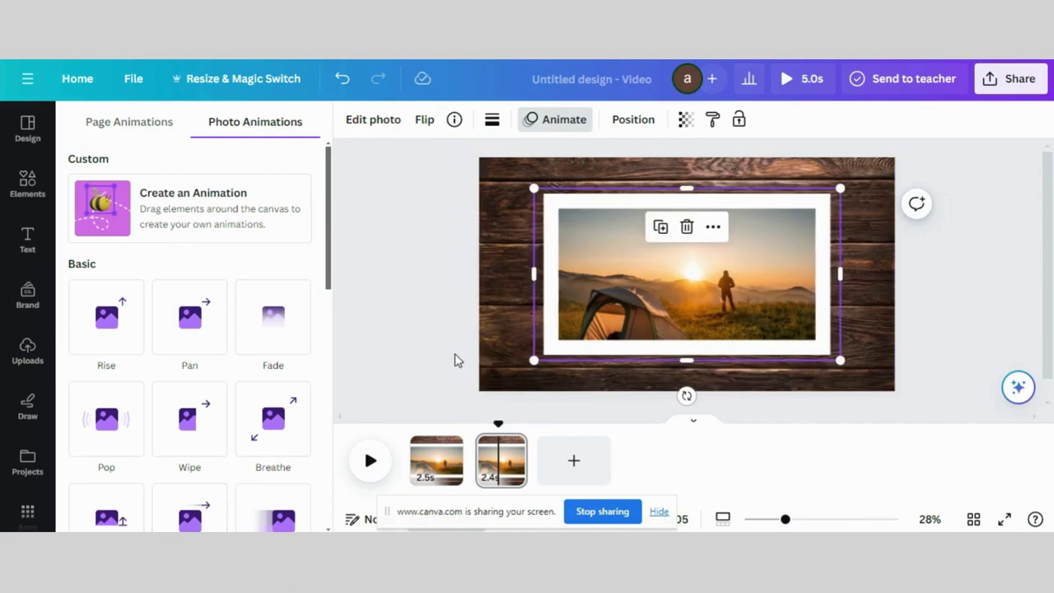
Step: Add the uploaded night forest photo with the lit tent to the second page and apply a Glow shadow
{"action": "left_click", "coordinate": [28, 350]}
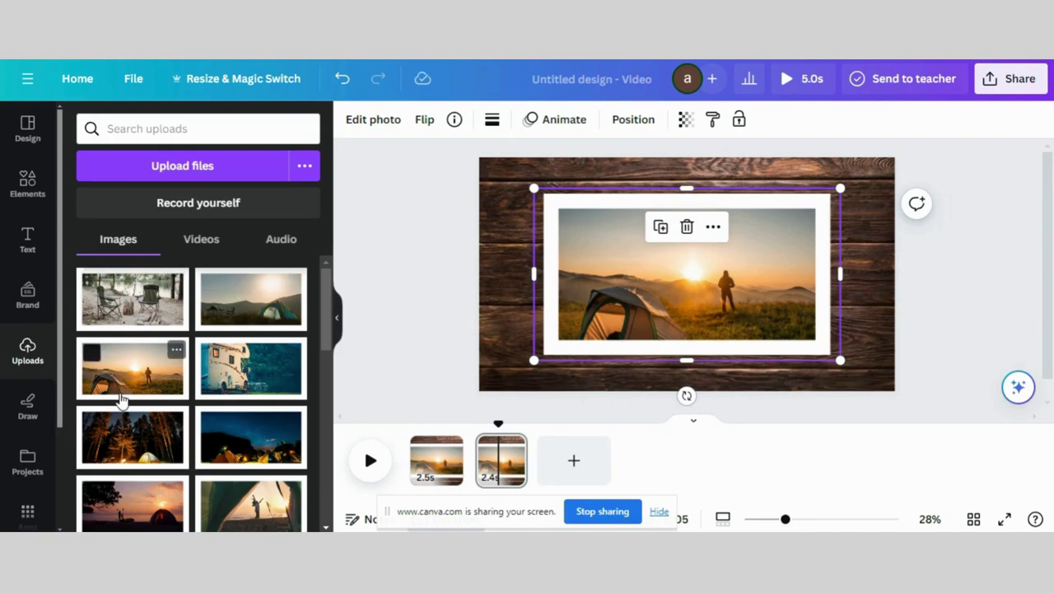
{"action": "left_click", "coordinate": [125, 443]}
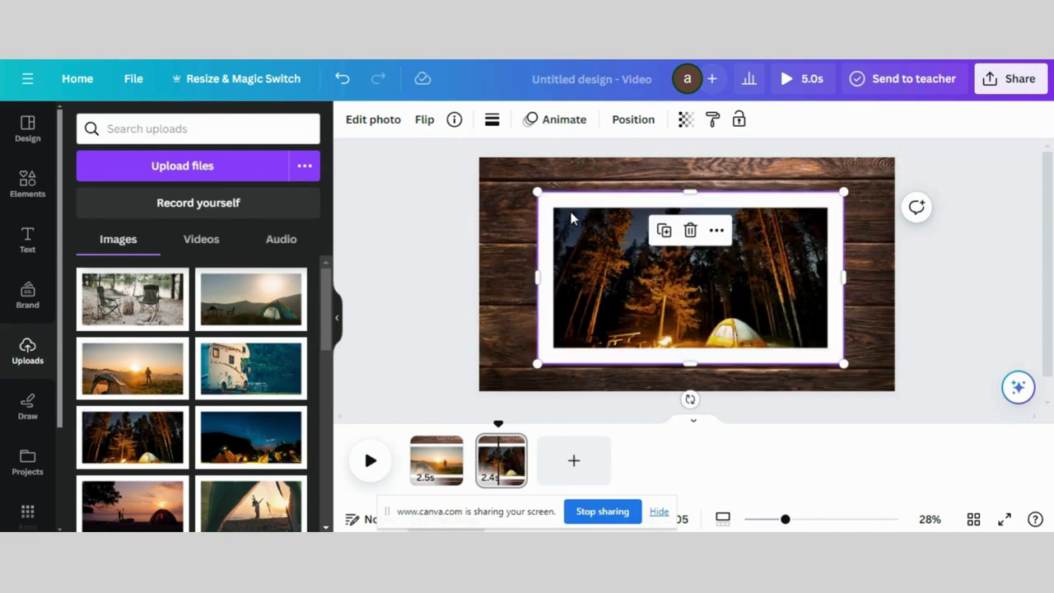
{"action": "left_click", "coordinate": [556, 119]}
{"action": "left_click", "coordinate": [386, 121]}
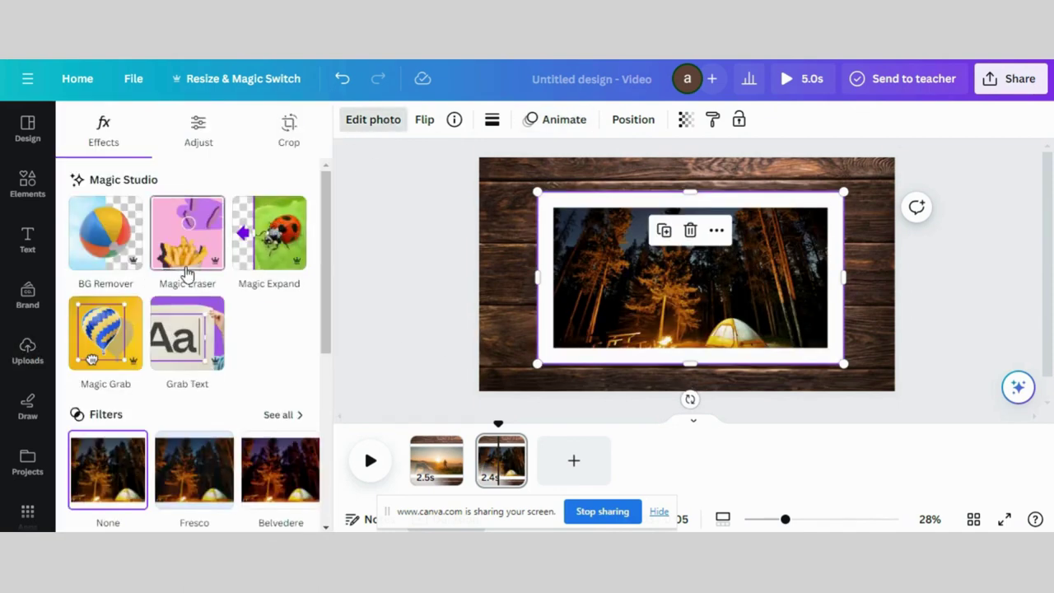
{"action": "scroll", "coordinate": [128, 456], "scroll_direction": "down", "scroll_amount": 3}
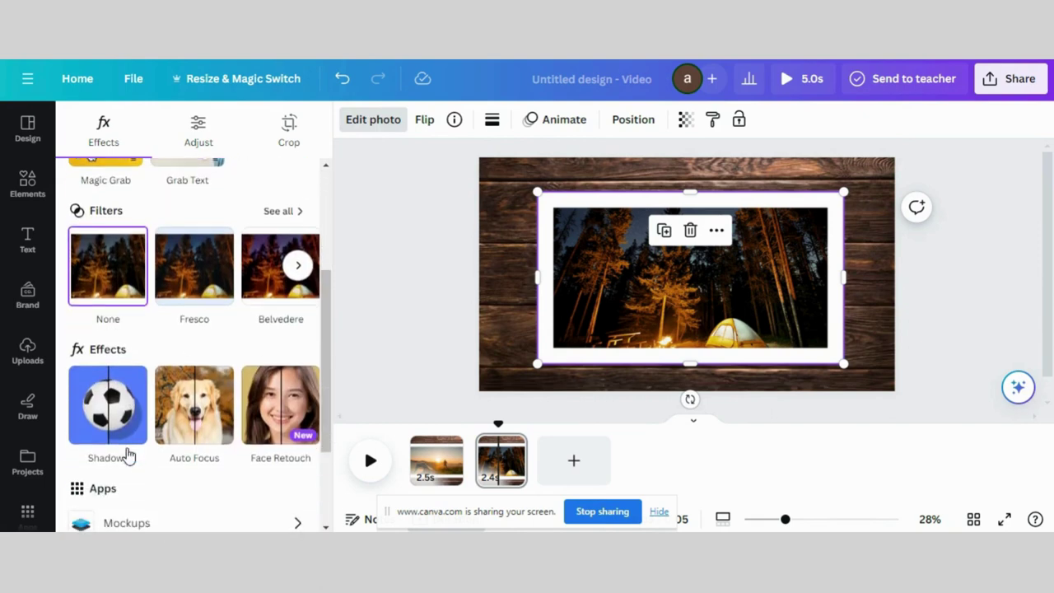
{"action": "left_click", "coordinate": [99, 412]}
{"action": "left_click", "coordinate": [107, 298]}
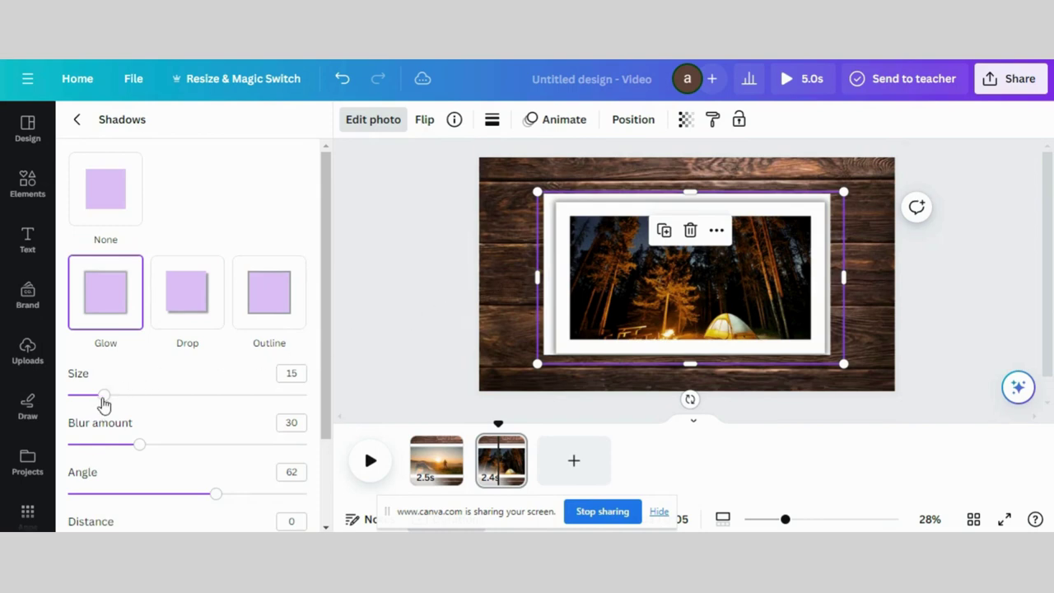
Step: Set the forest photo's Glow shadow to size 7, blur amount 28 and angle 43
{"action": "left_click_drag", "start_coordinate": [103, 403], "coordinate": [85, 399]}
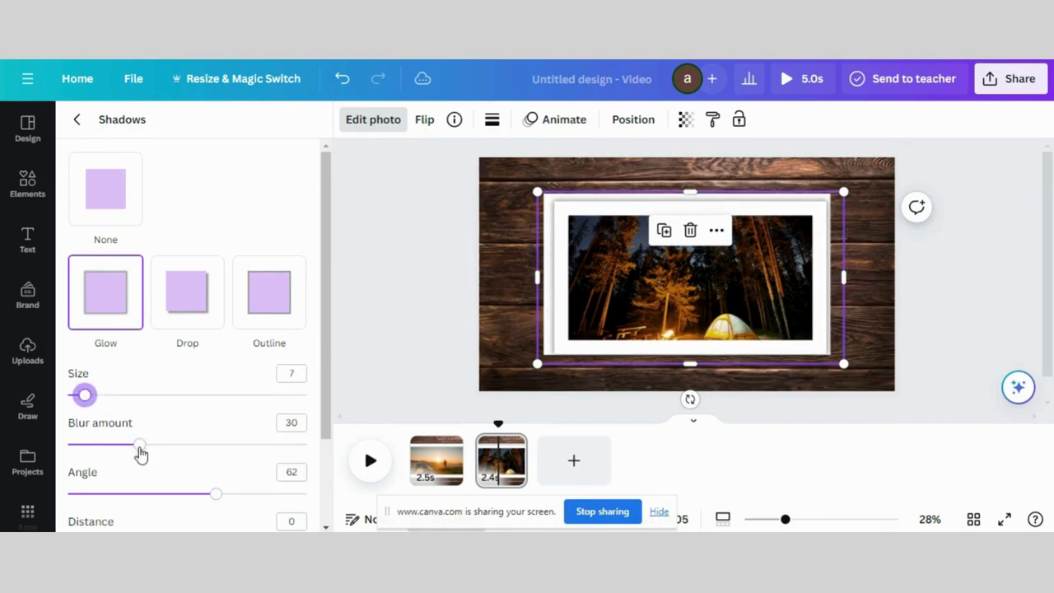
{"action": "mouse_move", "coordinate": [141, 454]}
{"action": "left_mouse_down"}
{"action": "mouse_move", "coordinate": [113, 447]}
{"action": "mouse_move", "coordinate": [136, 453]}
{"action": "left_mouse_up"}
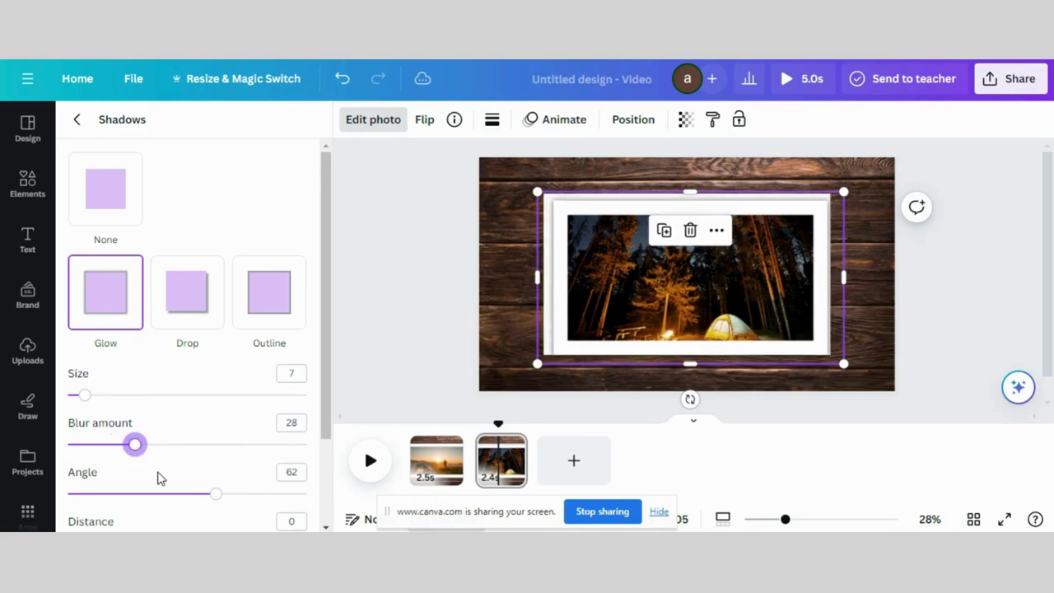
{"action": "left_click_drag", "start_coordinate": [212, 494], "coordinate": [172, 499]}
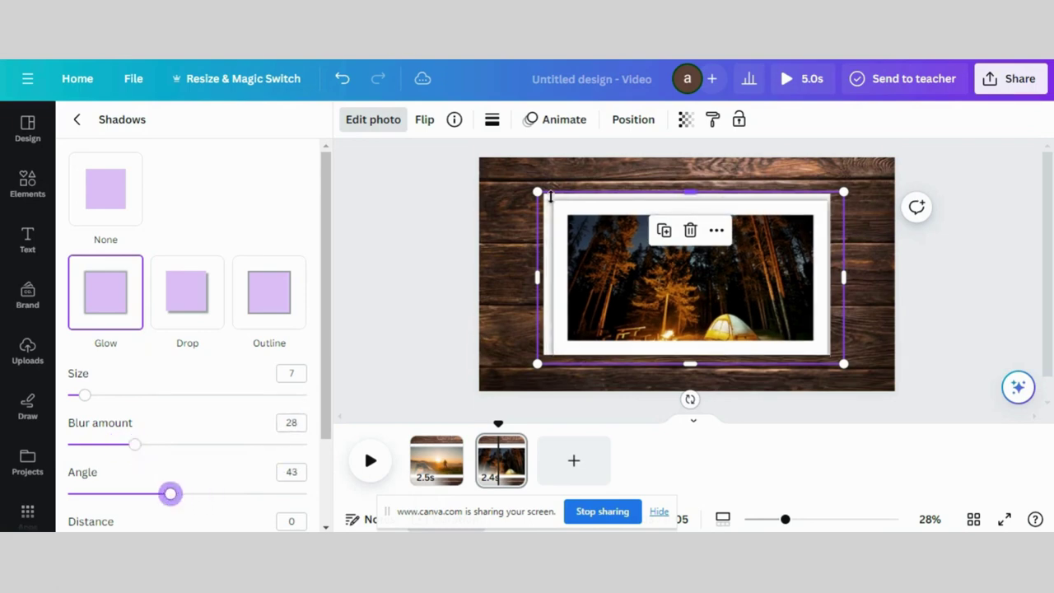
Step: Enlarge the forest photo from its corners so its white frame covers the sunset photo beneath
{"action": "left_click_drag", "start_coordinate": [537, 192], "coordinate": [522, 186]}
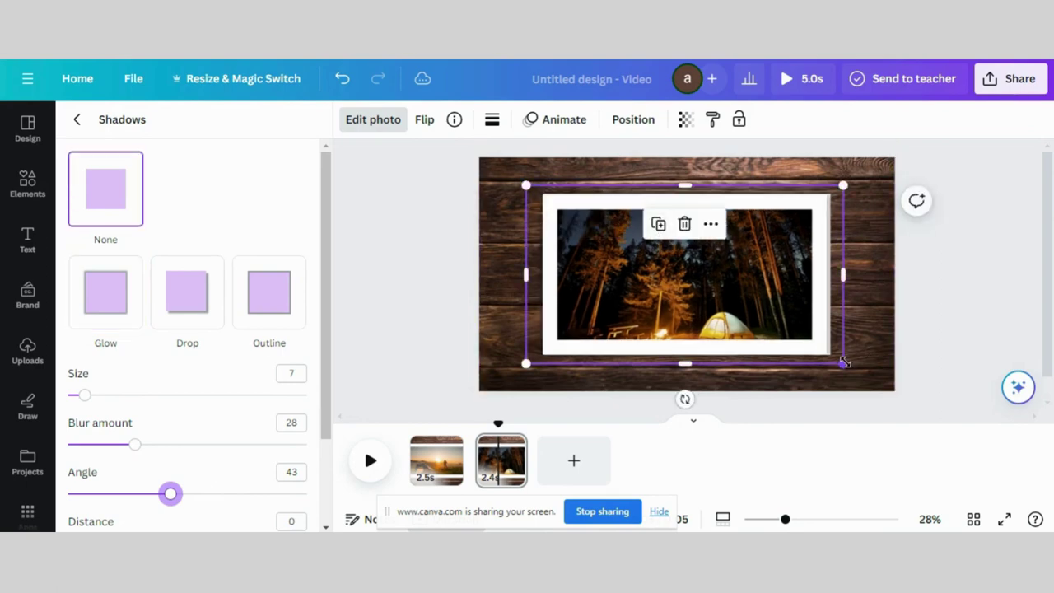
{"action": "left_click_drag", "start_coordinate": [842, 362], "coordinate": [845, 364]}
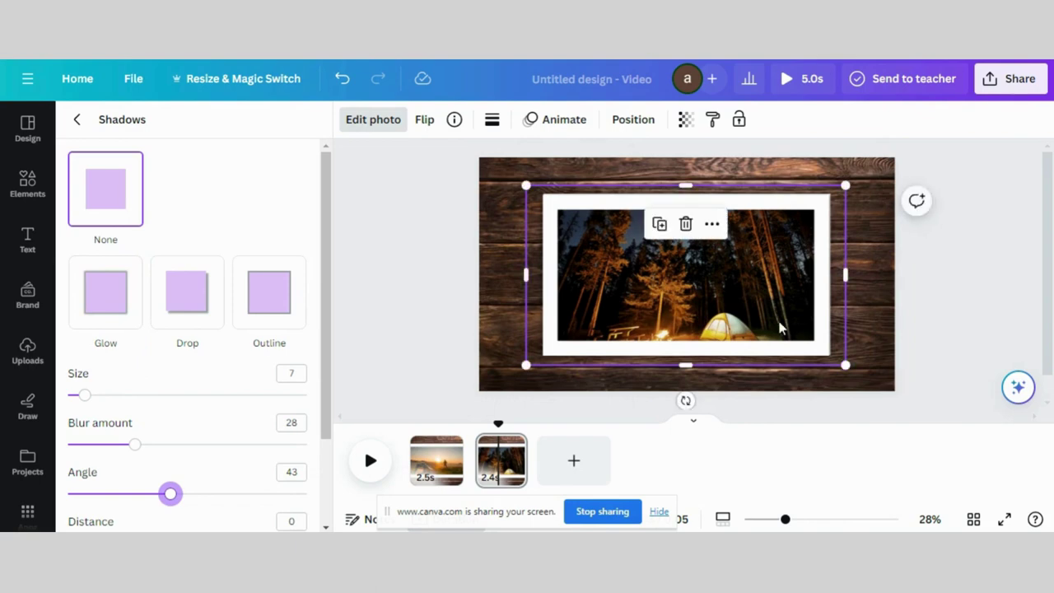
Step: Tilt the forest photo slightly clockwise over the sunset photo and apply the Pan animation on enter
{"action": "mouse_move", "coordinate": [687, 401]}
{"action": "left_mouse_down"}
{"action": "mouse_move", "coordinate": [697, 403]}
{"action": "mouse_move", "coordinate": [672, 413]}
{"action": "mouse_move", "coordinate": [664, 405]}
{"action": "mouse_move", "coordinate": [674, 404]}
{"action": "left_mouse_up"}
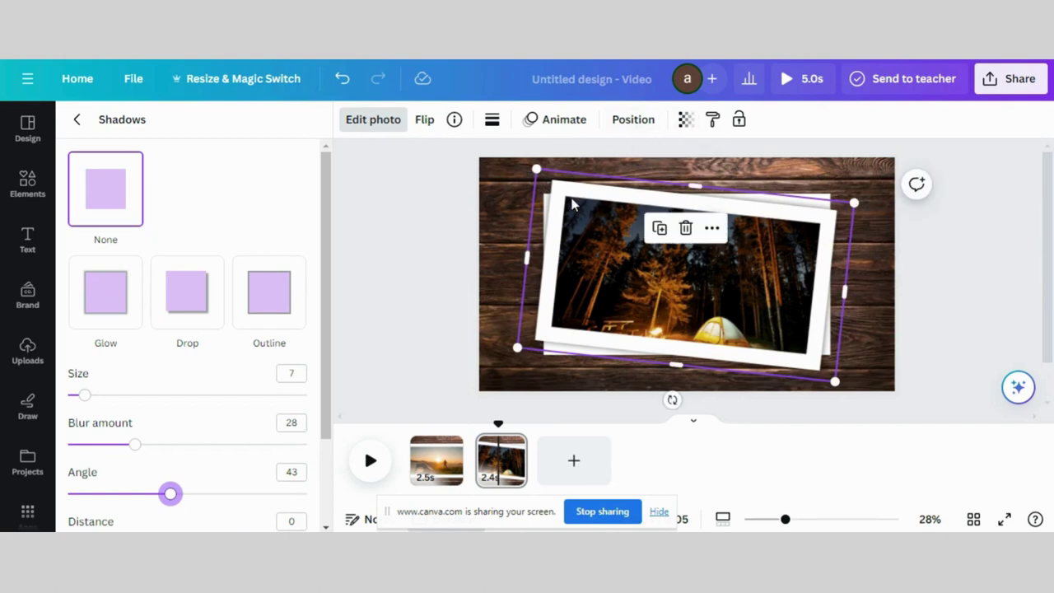
{"action": "left_click", "coordinate": [563, 125]}
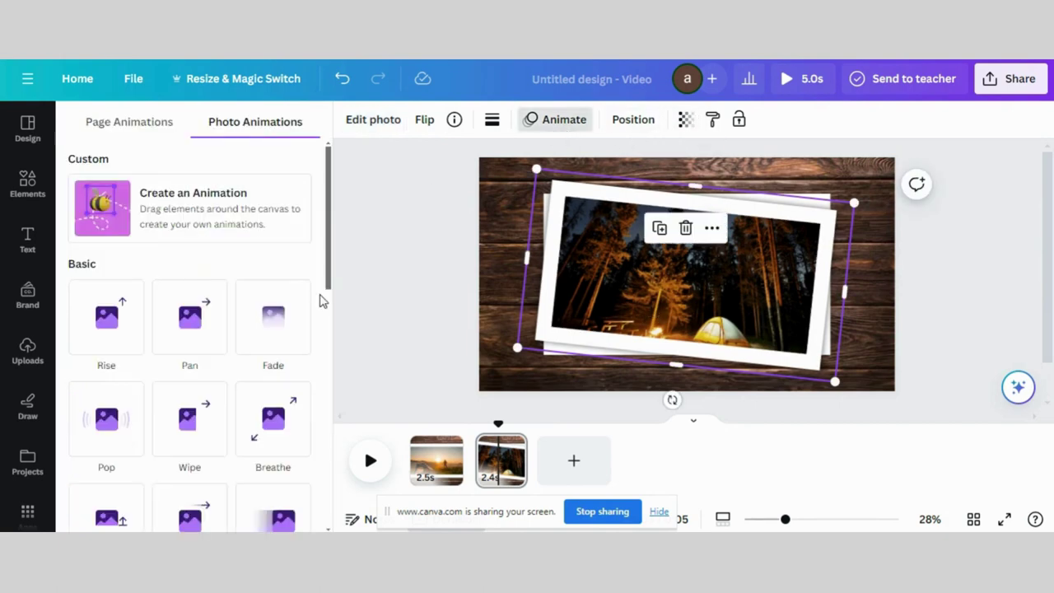
{"action": "left_click", "coordinate": [191, 338]}
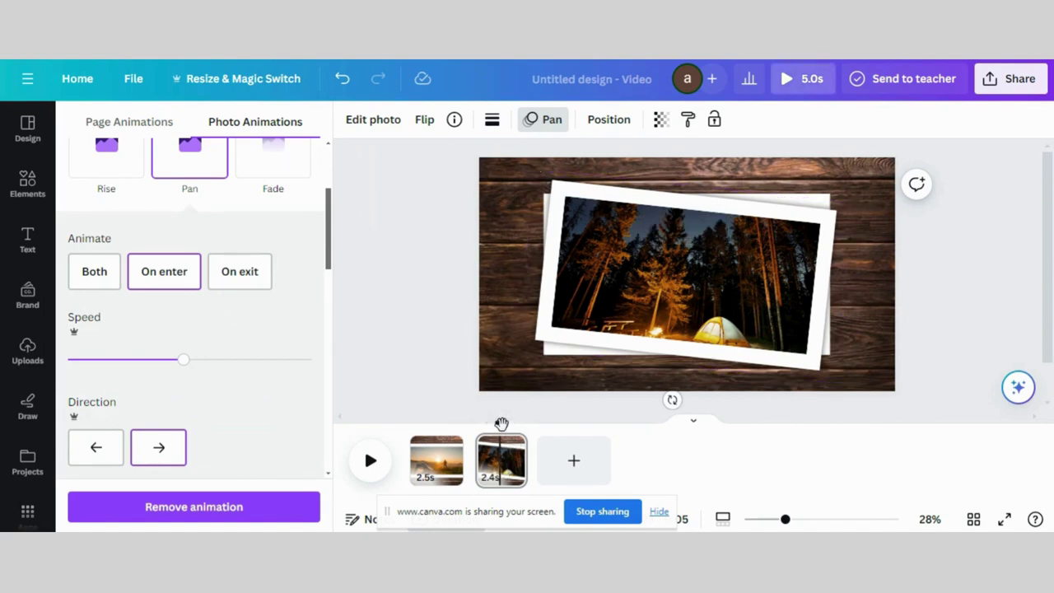
Step: Split the forest photo's page at the playhead
{"action": "right_click", "coordinate": [501, 465]}
{"action": "left_click", "coordinate": [555, 395]}
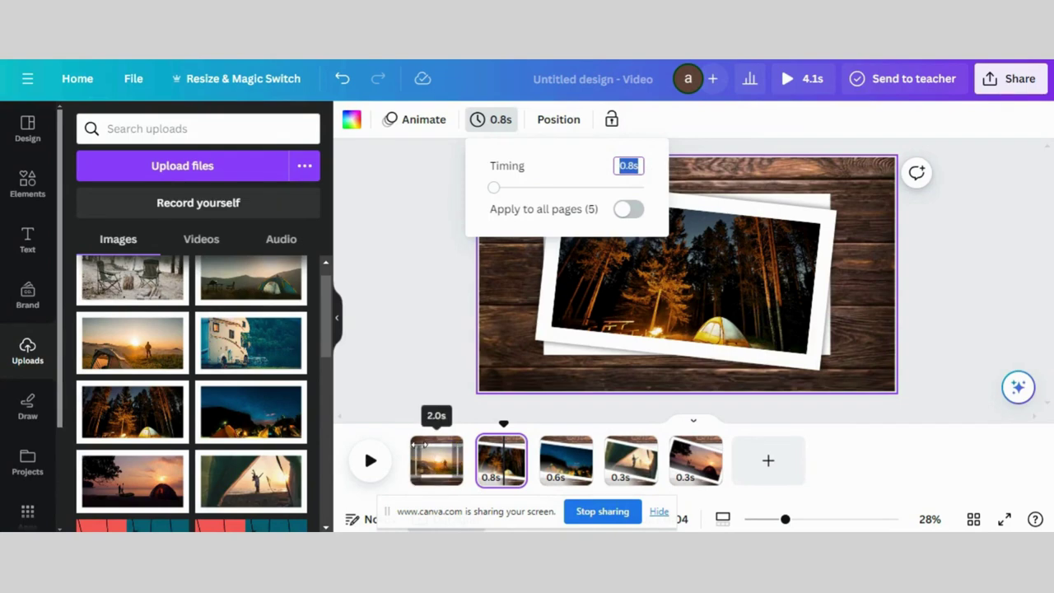
Step: Set the first page's timing to 1.5 seconds and apply it to all five pages
{"action": "left_click", "coordinate": [453, 444]}
{"action": "left_click", "coordinate": [403, 248]}
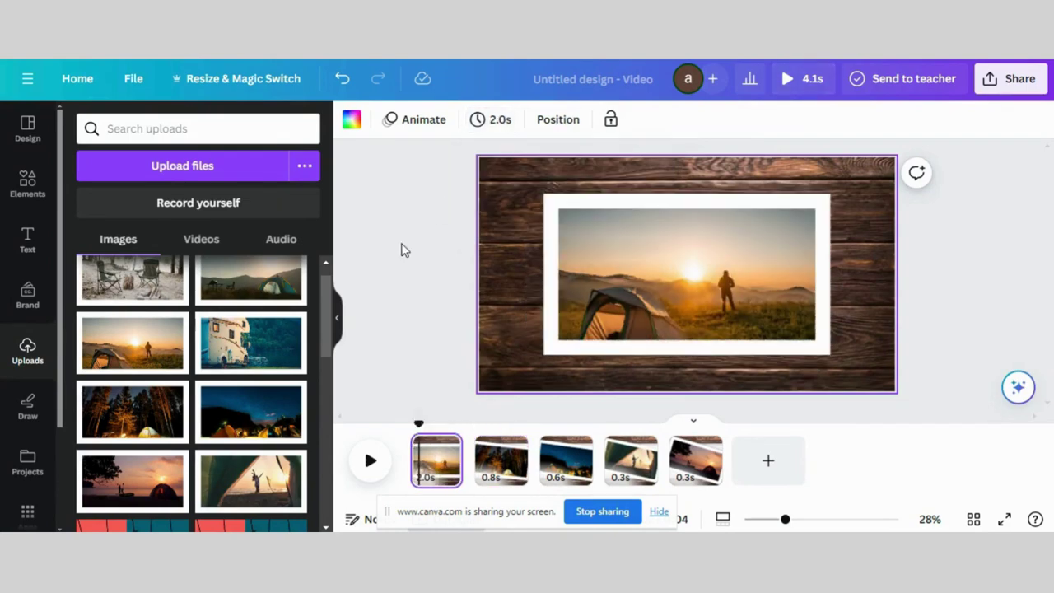
{"action": "left_click", "coordinate": [492, 121]}
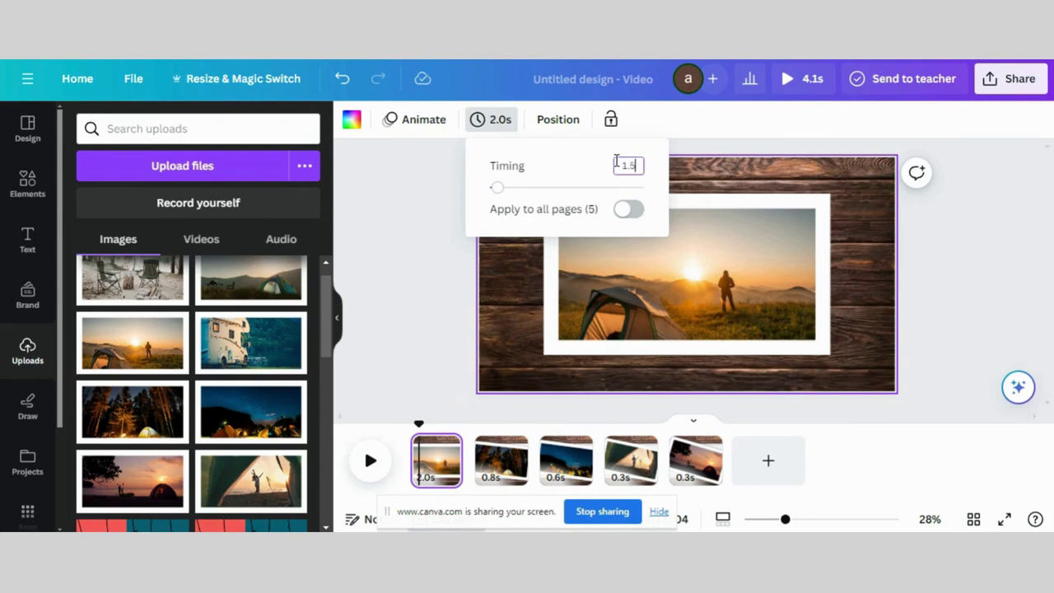
{"action": "left_click", "coordinate": [628, 209]}
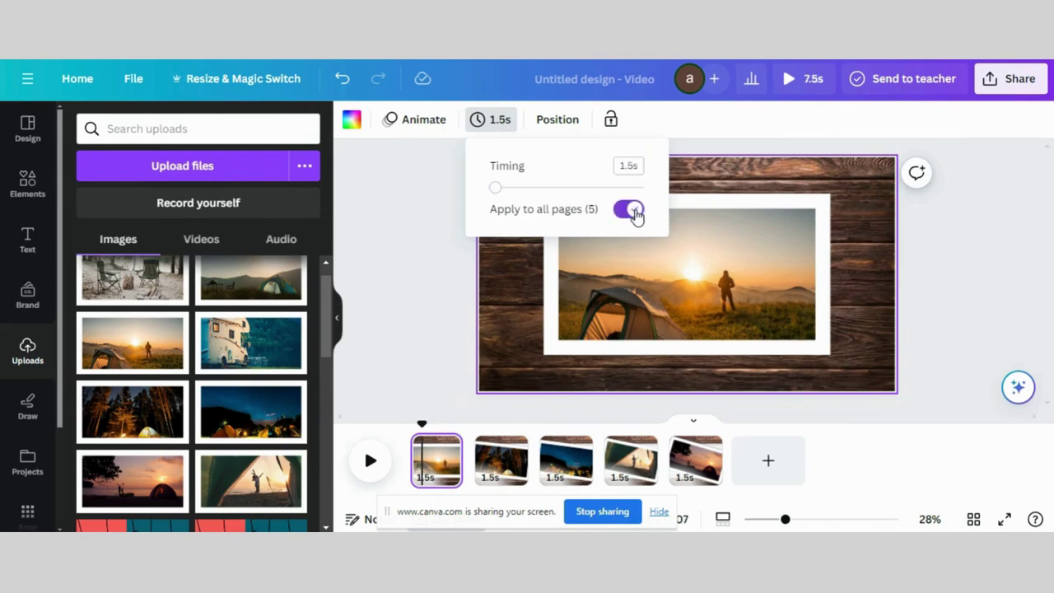
{"action": "left_click", "coordinate": [417, 303]}
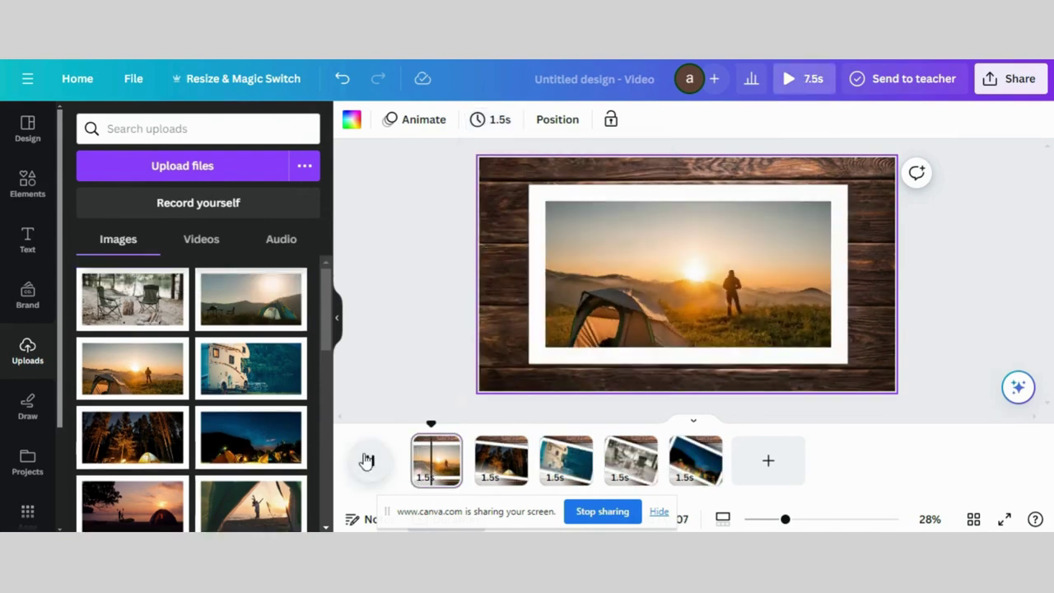
Step: Review the shadow settings of the sunset photo on the first page and the forest photo on the second page
{"action": "left_click", "coordinate": [626, 262]}
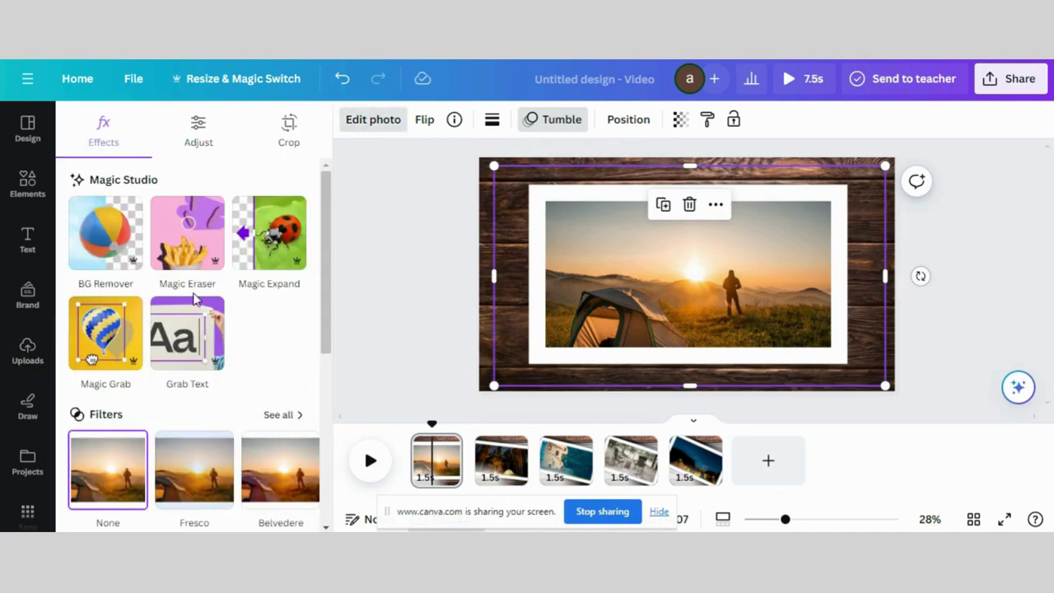
{"action": "scroll", "coordinate": [98, 400], "scroll_direction": "down", "scroll_amount": 5}
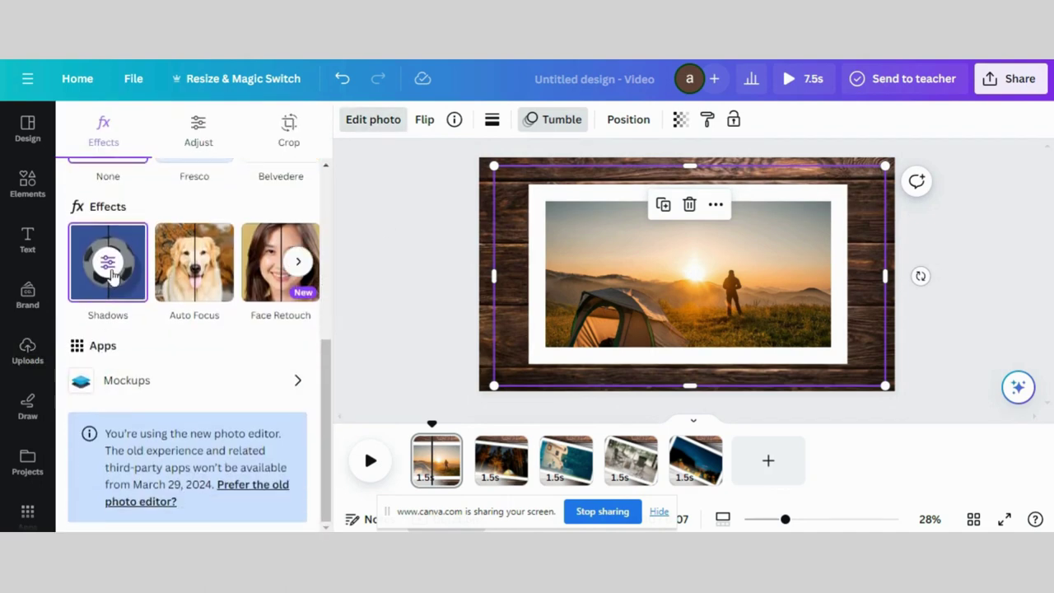
{"action": "left_click", "coordinate": [112, 274]}
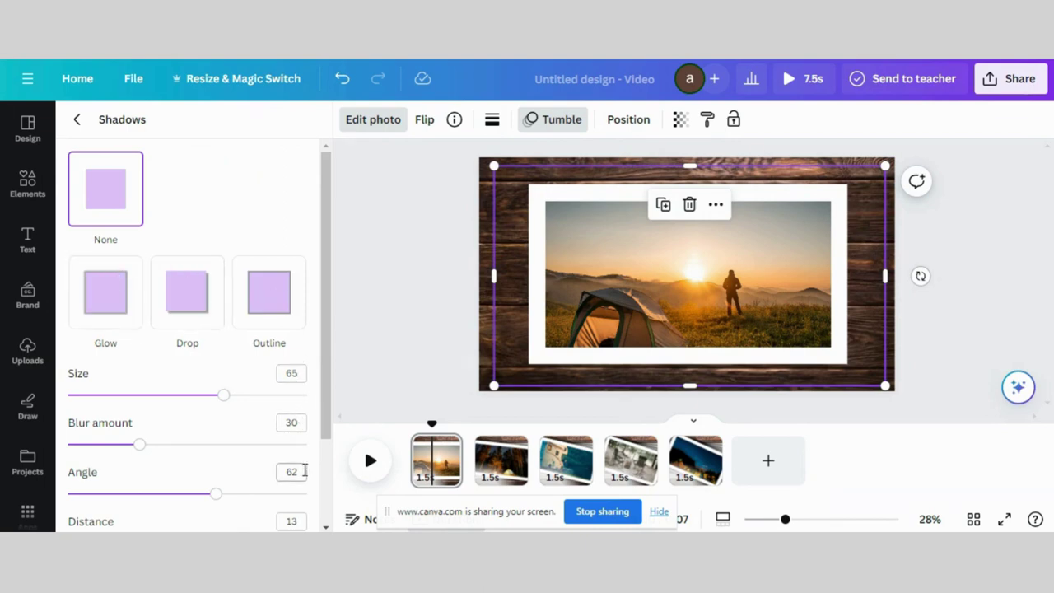
{"action": "scroll", "coordinate": [305, 470], "scroll_direction": "down", "scroll_amount": 2}
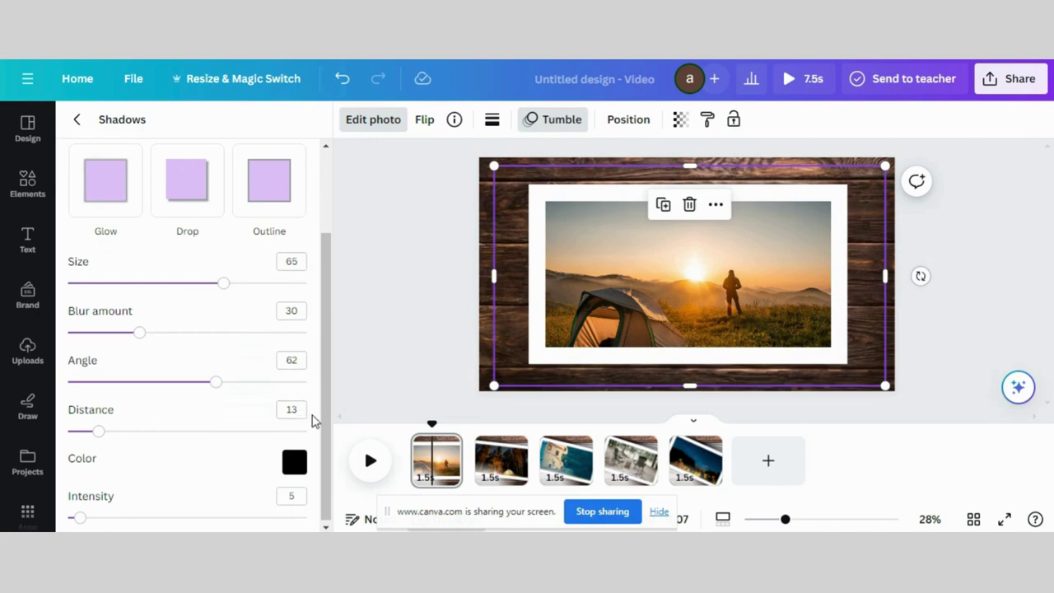
{"action": "left_click", "coordinate": [498, 469]}
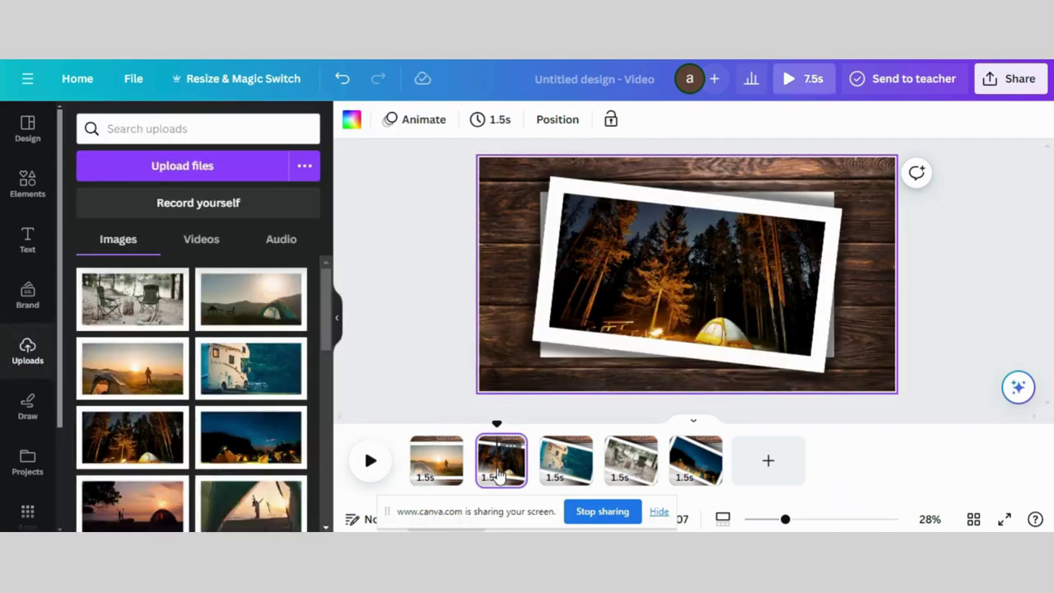
{"action": "left_click", "coordinate": [635, 310]}
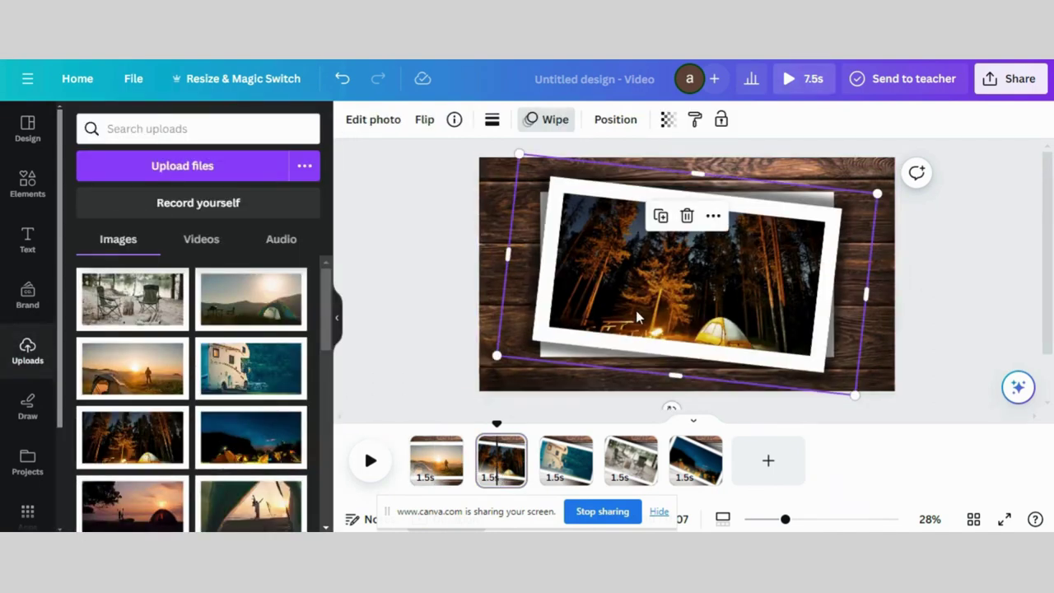
{"action": "left_click", "coordinate": [373, 121]}
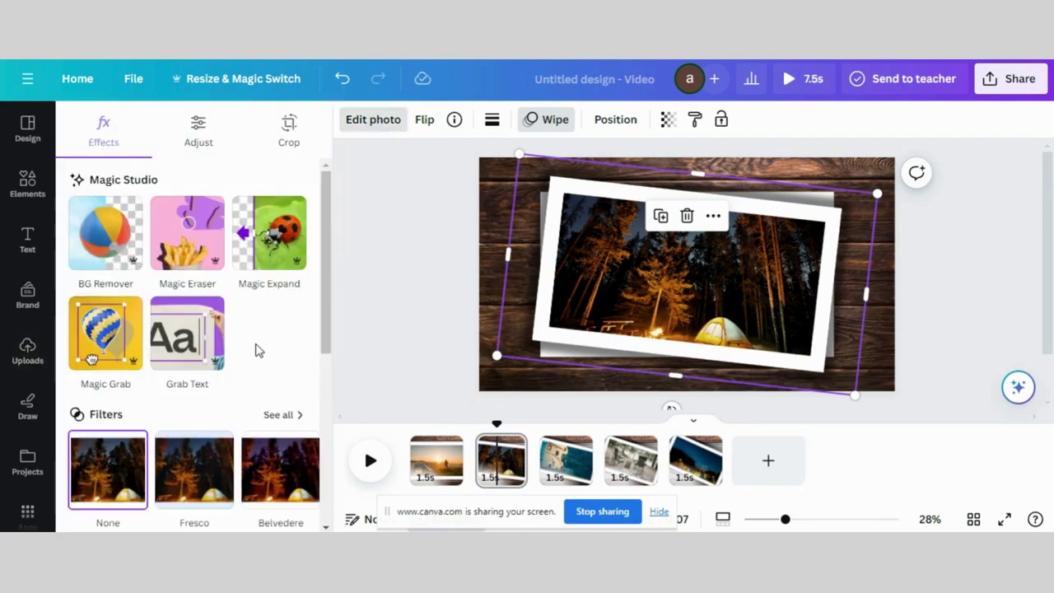
{"action": "scroll", "coordinate": [256, 348], "scroll_direction": "down", "scroll_amount": 5}
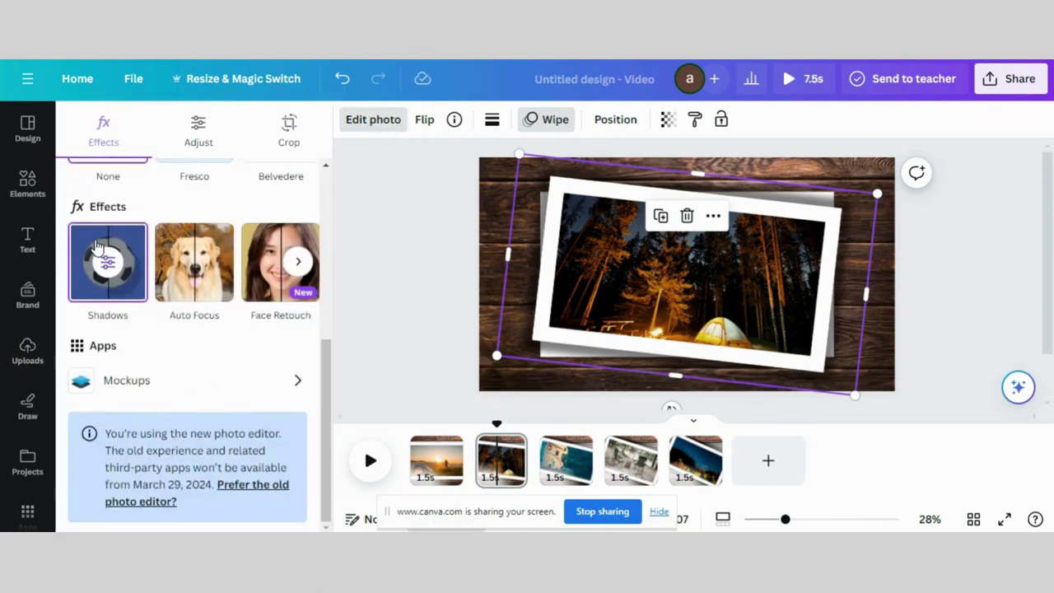
{"action": "left_click", "coordinate": [131, 270]}
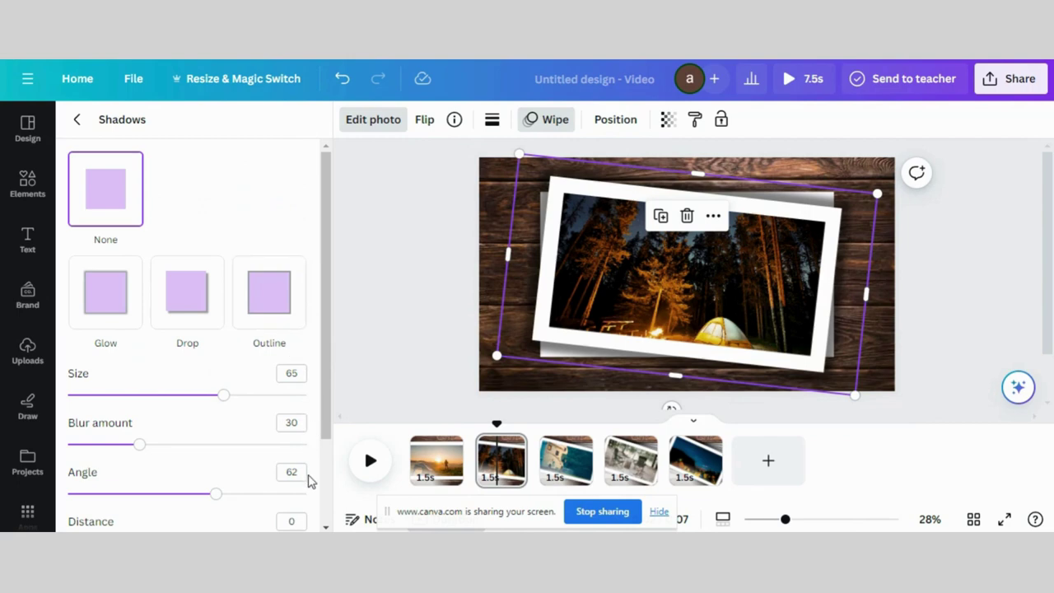
{"action": "scroll", "coordinate": [309, 480], "scroll_direction": "down", "scroll_amount": 2}
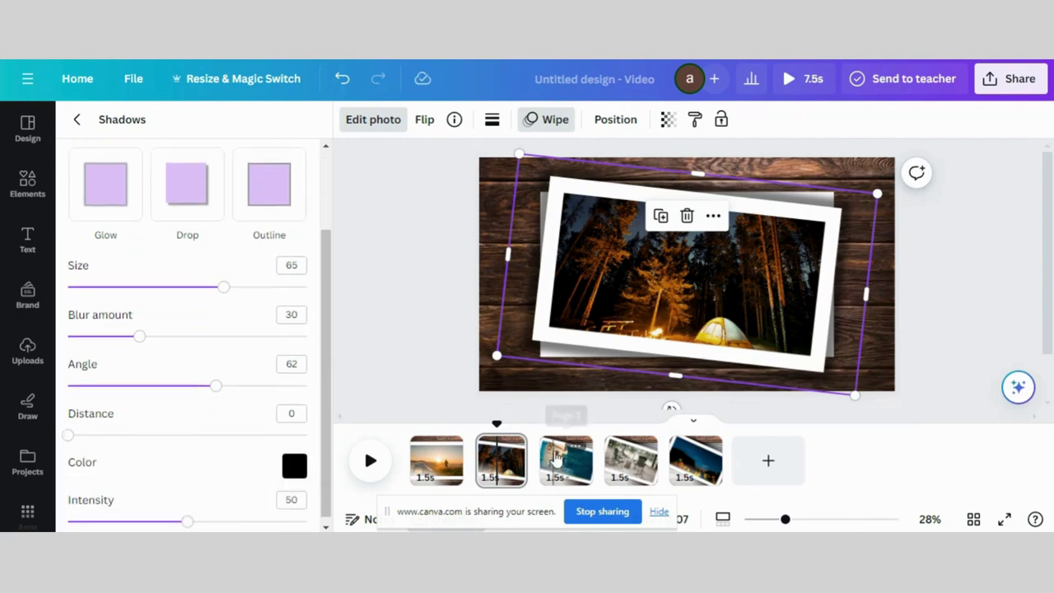
{"action": "left_click", "coordinate": [555, 458]}
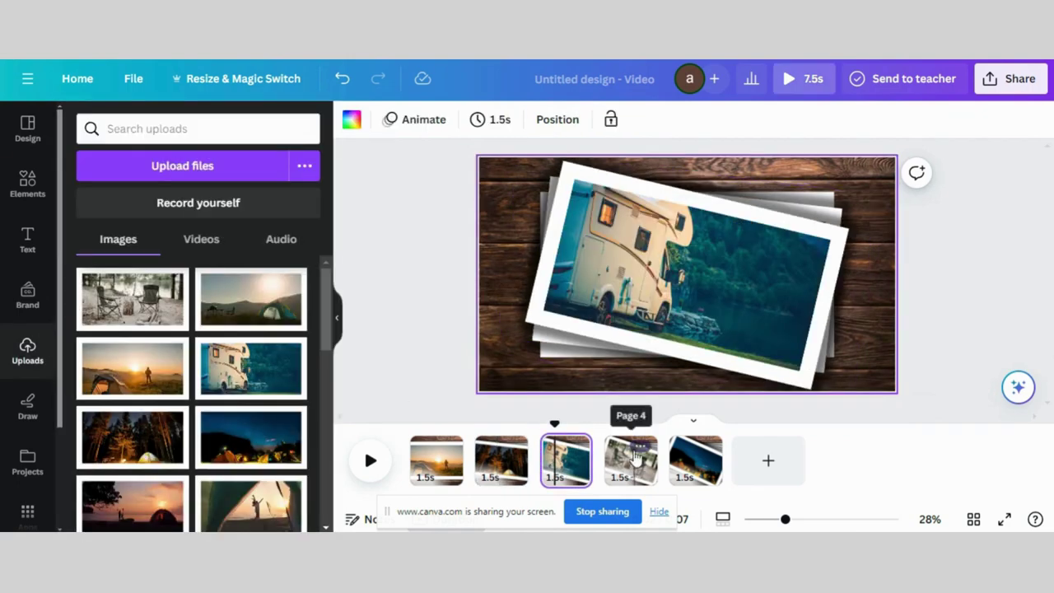
Step: Review the Tumble animation settings of the sunset photo on the first page
{"action": "left_click", "coordinate": [436, 457]}
{"action": "left_click", "coordinate": [630, 270]}
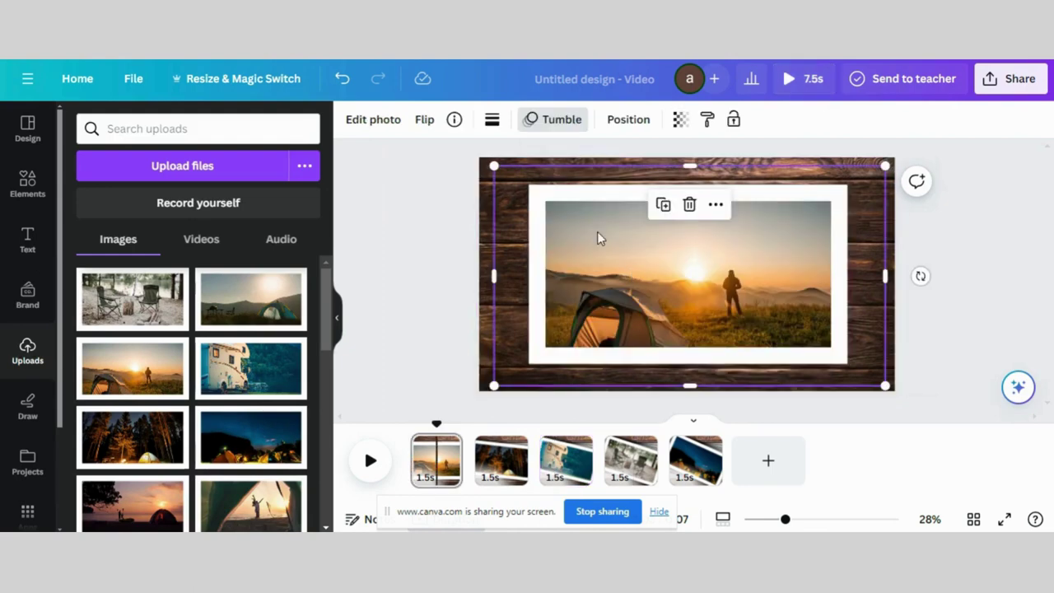
{"action": "left_click", "coordinate": [554, 123]}
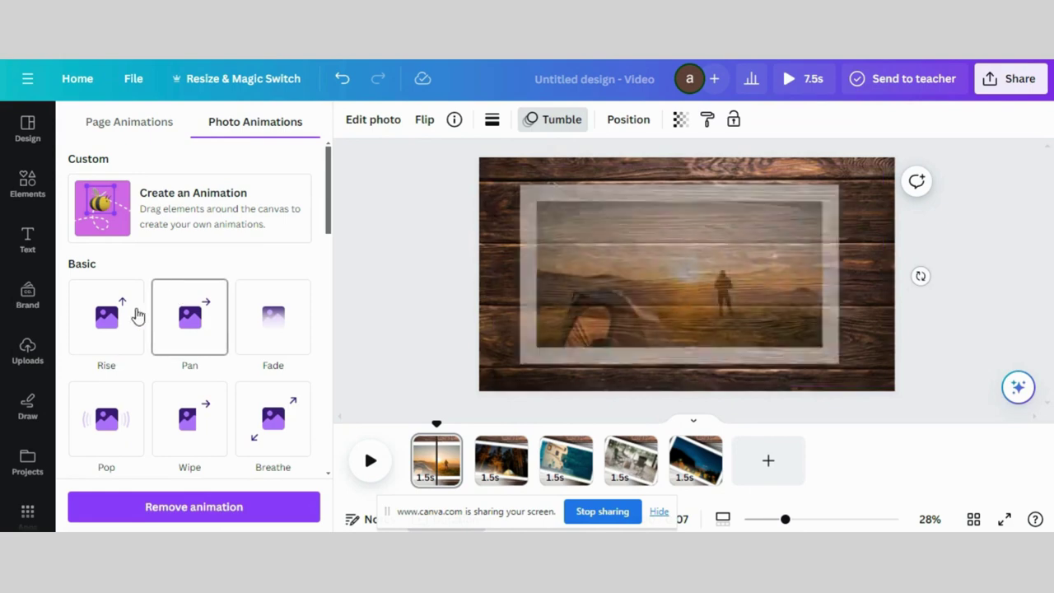
{"action": "scroll", "coordinate": [123, 366], "scroll_direction": "down", "scroll_amount": 5}
{"action": "scroll", "coordinate": [132, 346], "scroll_direction": "down", "scroll_amount": 3}
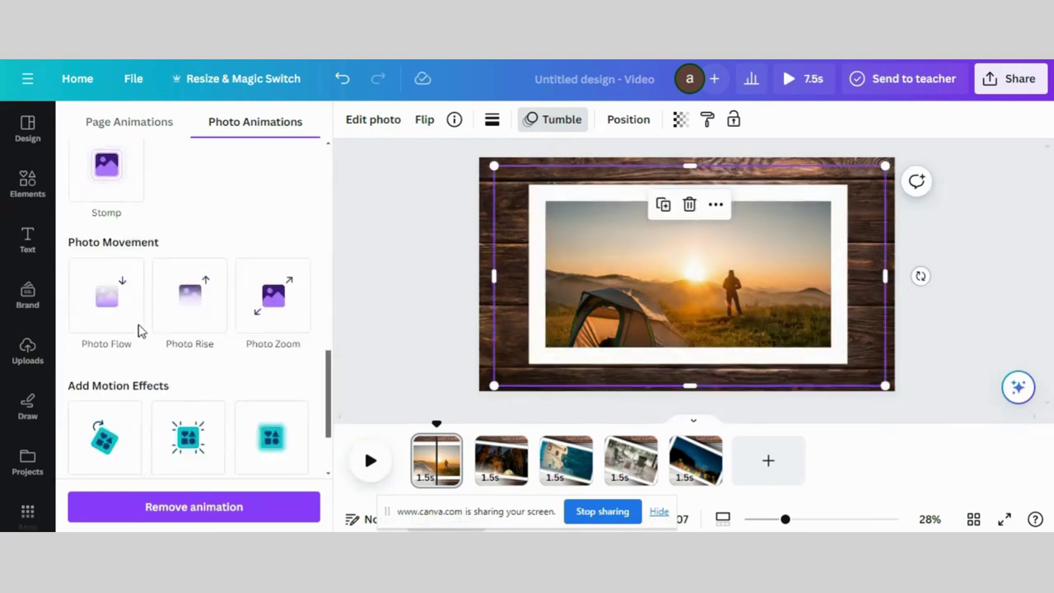
{"action": "scroll", "coordinate": [212, 203], "scroll_direction": "up", "scroll_amount": 3}
{"action": "left_click", "coordinate": [167, 230]}
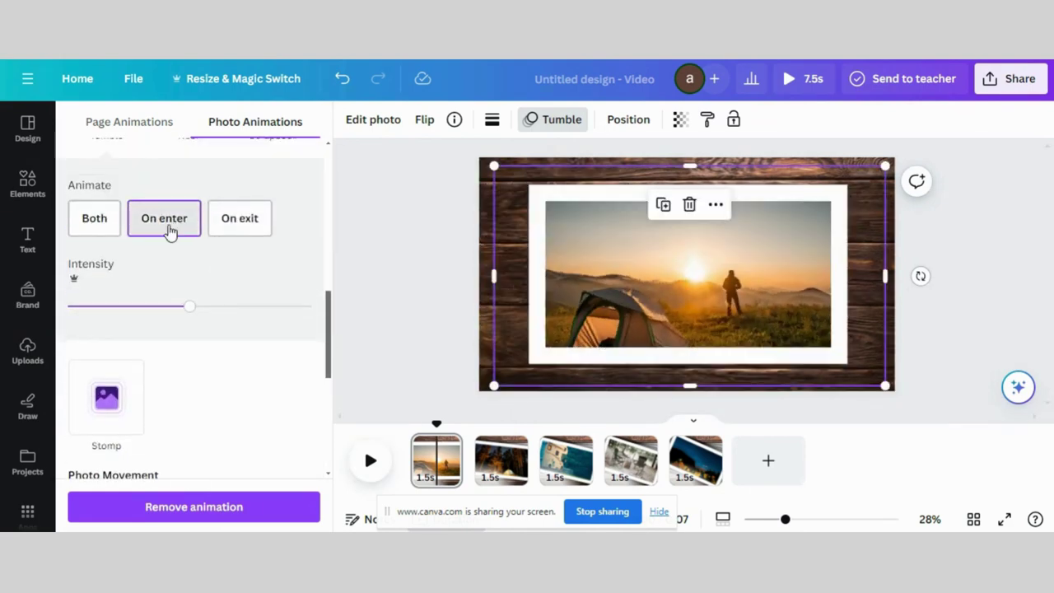
Step: Review the Wipe animation's timing, speed and direction settings for the forest photo on the second page
{"action": "left_click", "coordinate": [501, 459]}
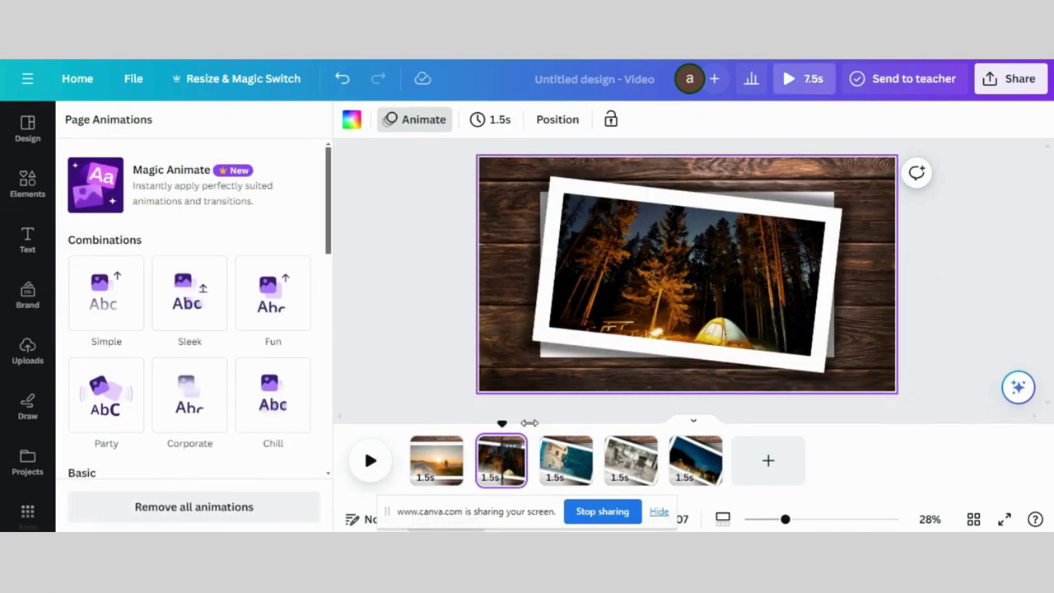
{"action": "left_click", "coordinate": [653, 269]}
{"action": "left_click", "coordinate": [546, 120]}
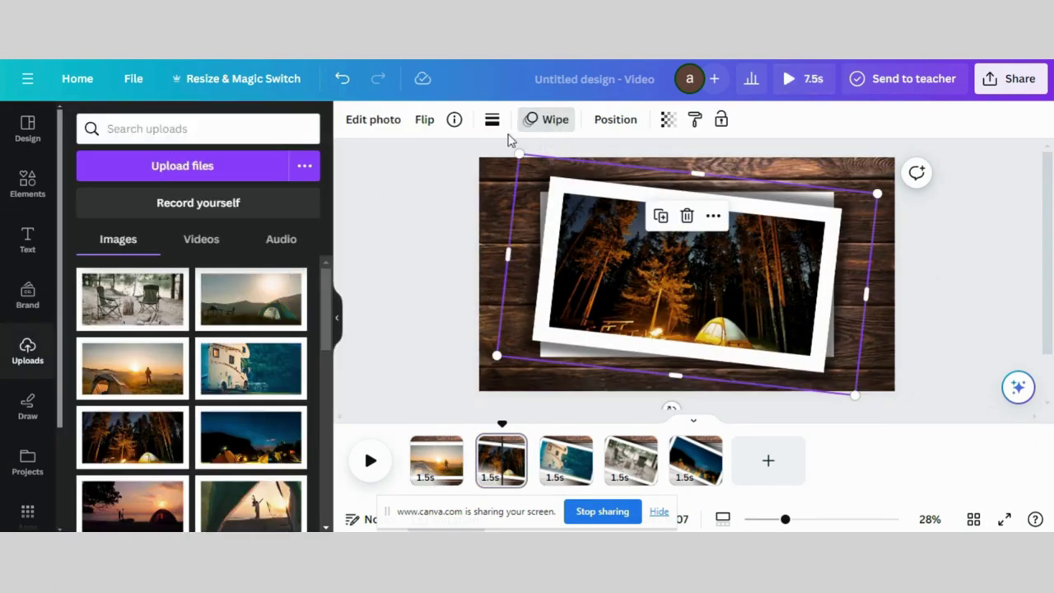
{"action": "scroll", "coordinate": [211, 338], "scroll_direction": "down", "scroll_amount": 5}
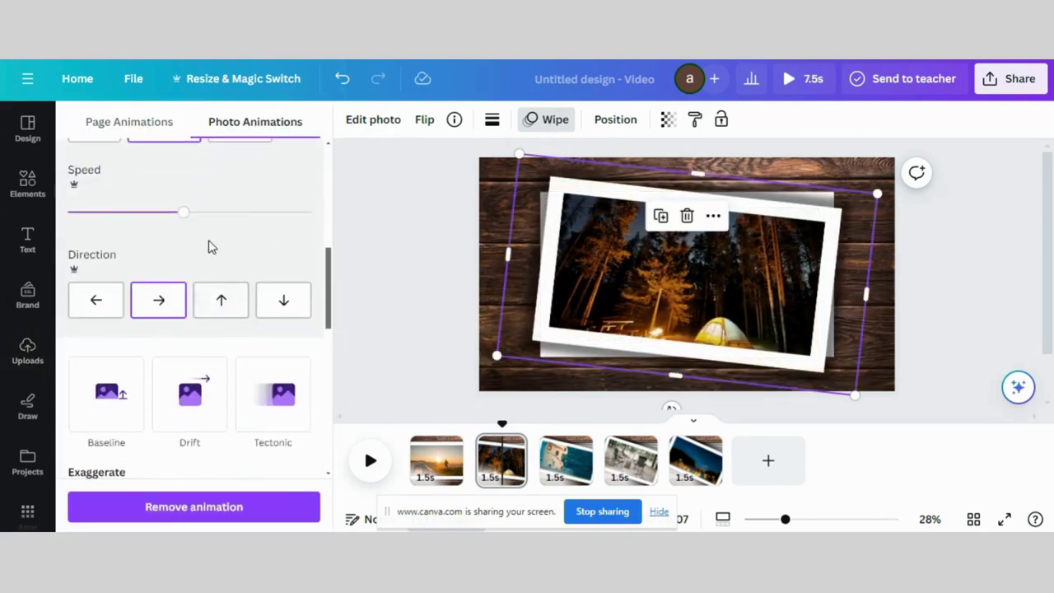
{"action": "scroll", "coordinate": [207, 244], "scroll_direction": "up", "scroll_amount": 2}
{"action": "scroll", "coordinate": [212, 244], "scroll_direction": "up", "scroll_amount": 1}
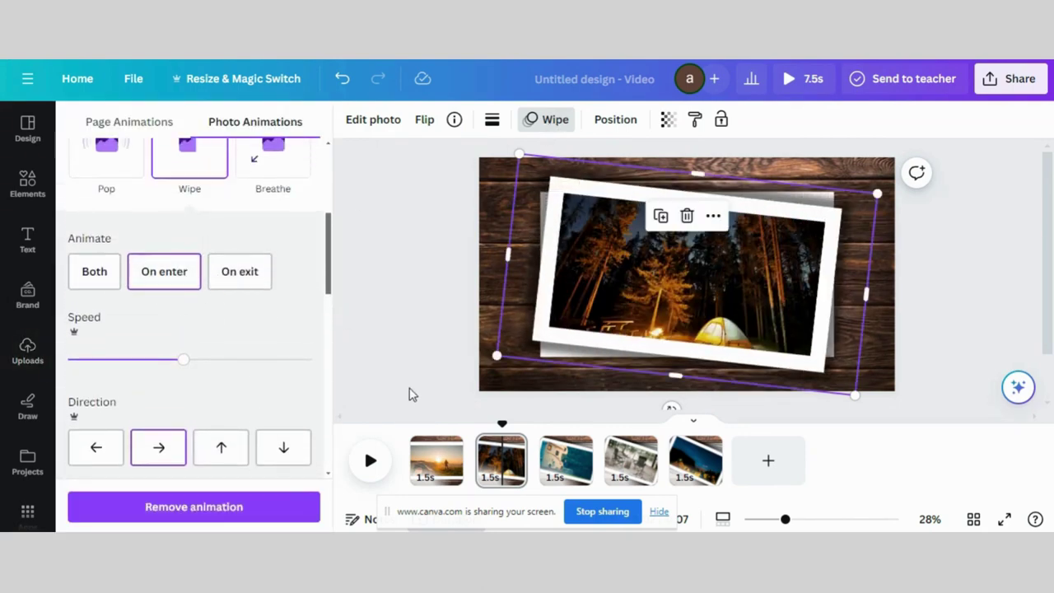
Step: Review the Rise animation settings of the night camp photo on the last page and preview the slideshow from the first page
{"action": "left_click", "coordinate": [700, 465]}
{"action": "left_click", "coordinate": [667, 265]}
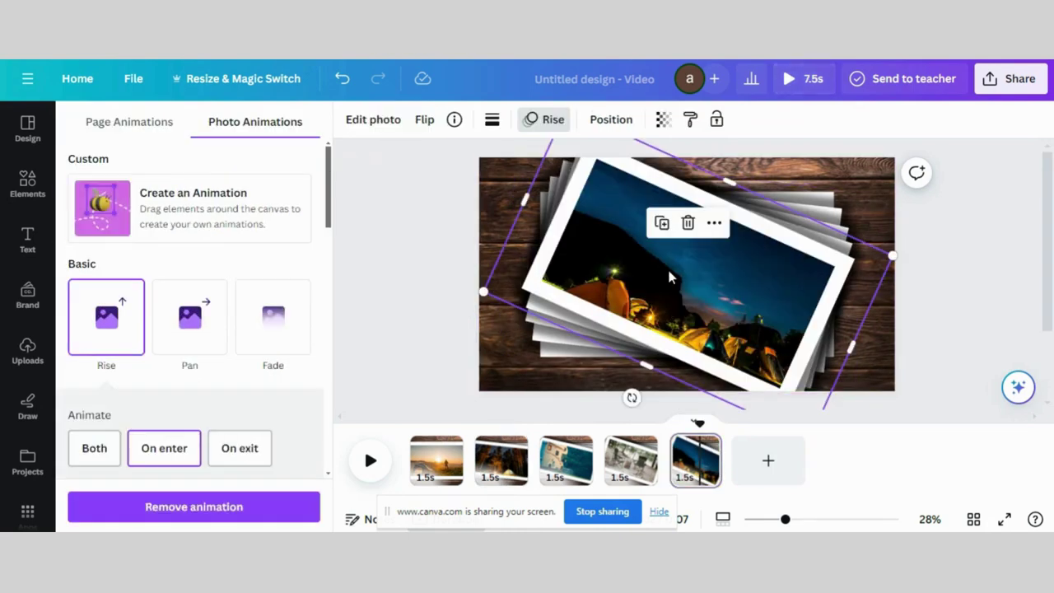
{"action": "scroll", "coordinate": [266, 297], "scroll_direction": "down", "scroll_amount": 5}
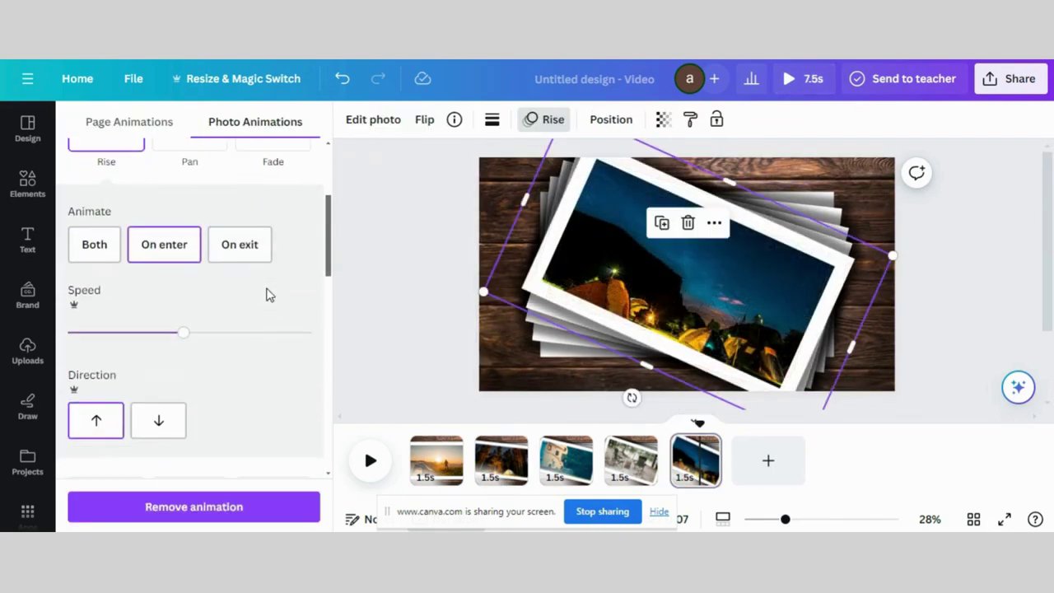
{"action": "key", "text": "Escape"}
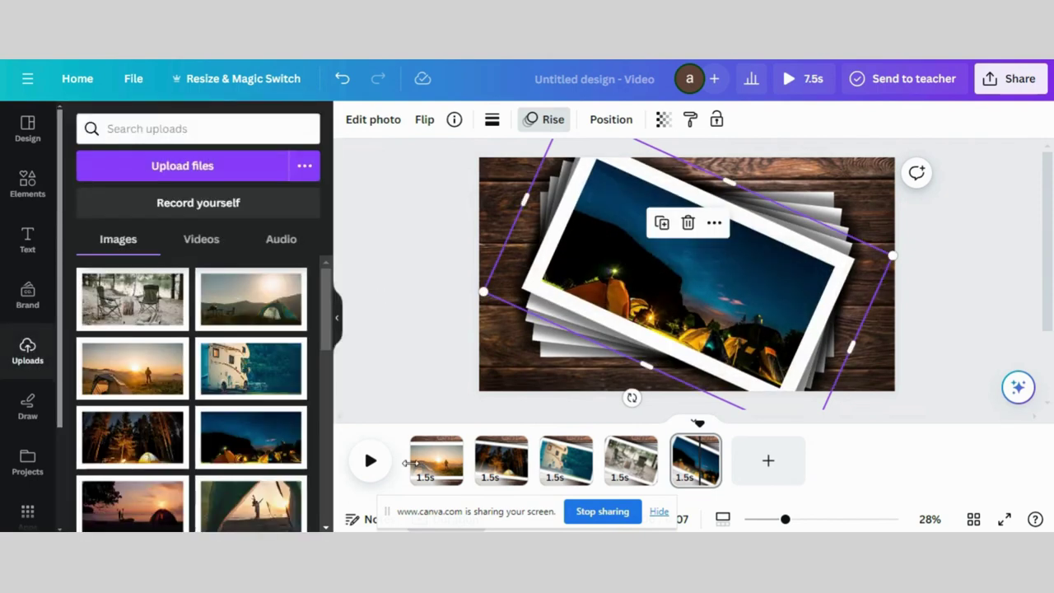
{"action": "left_click", "coordinate": [415, 461]}
{"action": "left_click", "coordinate": [370, 461]}
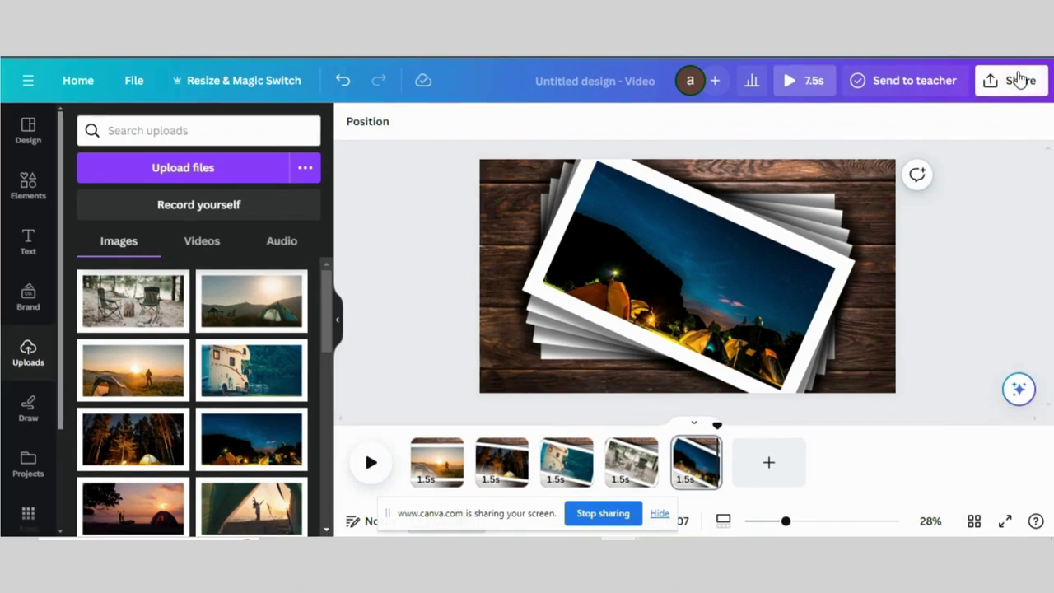
Step: Download all five pages as an MP4 video in 1080p quality
{"action": "left_click", "coordinate": [1019, 79]}
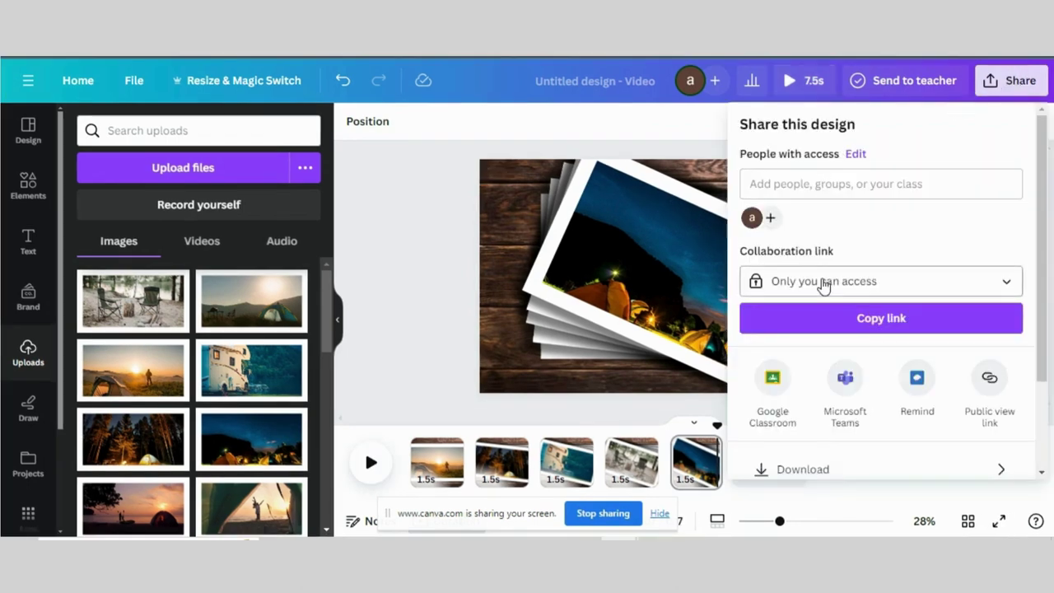
{"action": "scroll", "coordinate": [822, 284], "scroll_direction": "down", "scroll_amount": 2}
{"action": "left_click", "coordinate": [795, 352]}
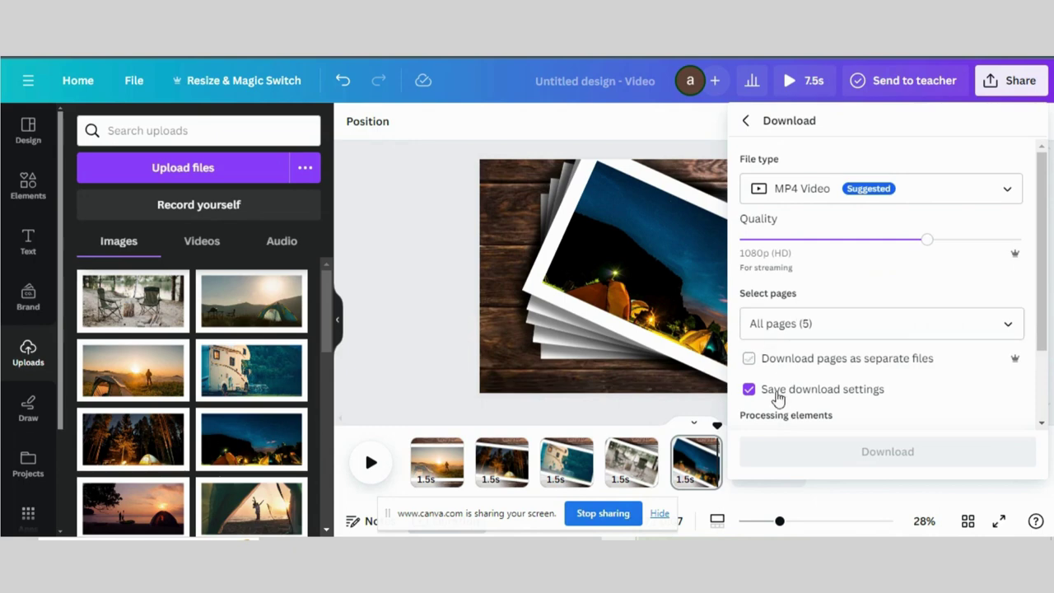
{"action": "left_click", "coordinate": [835, 422]}
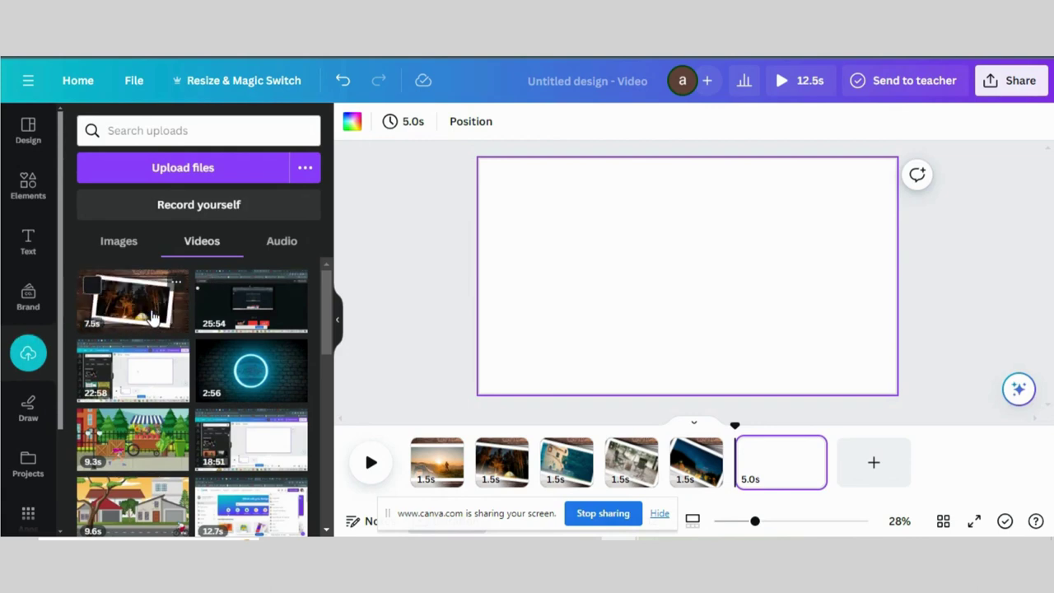
Step: Add the uploaded 7.5-second photo stack video to the new blank page
{"action": "left_click", "coordinate": [153, 317]}
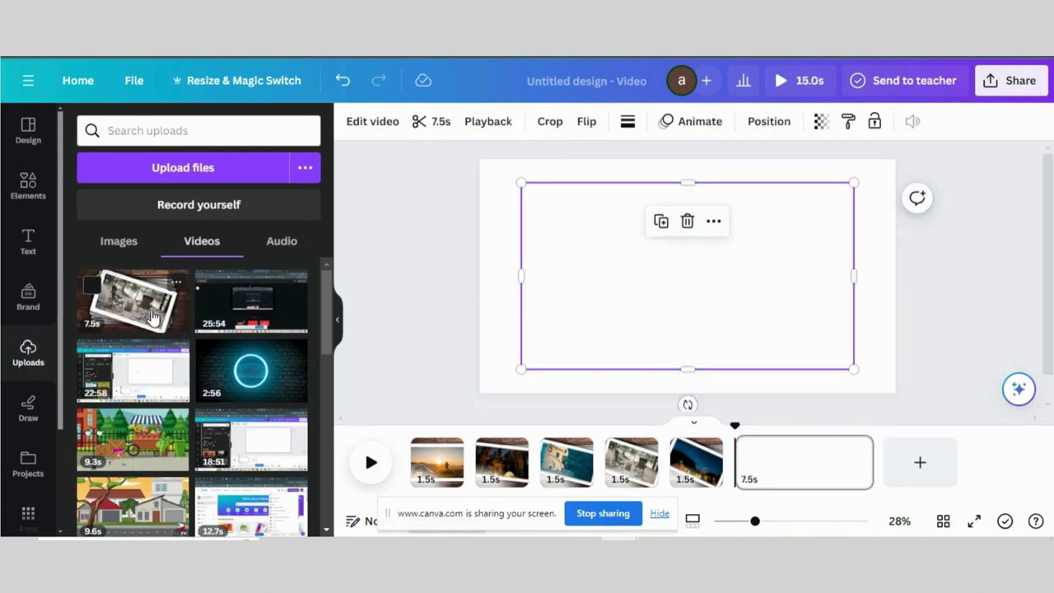
Step: Set the photo stack video as the background of the last page
{"action": "right_click", "coordinate": [532, 238]}
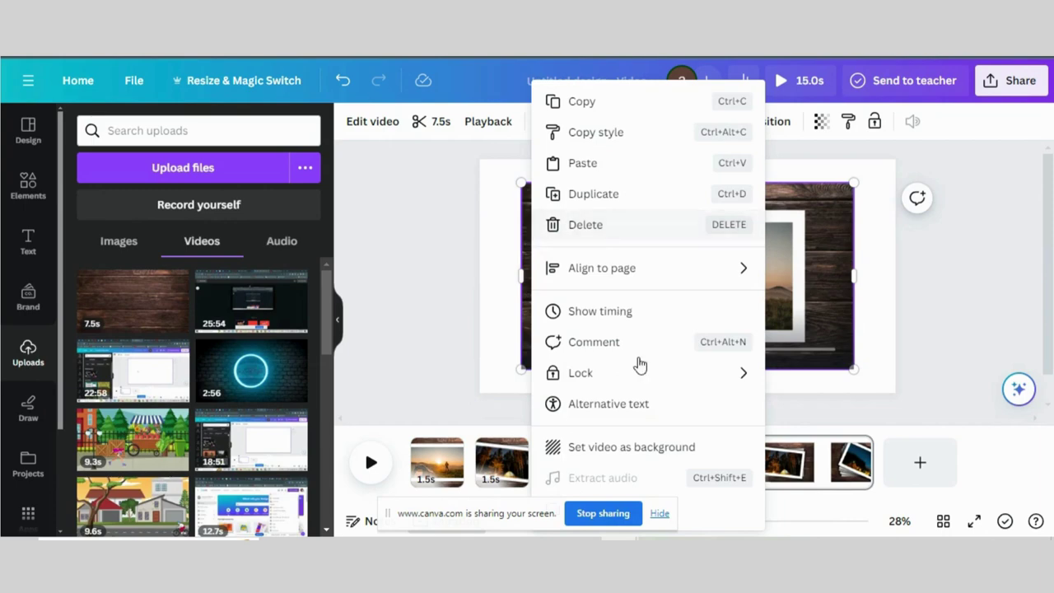
{"action": "left_click", "coordinate": [618, 451]}
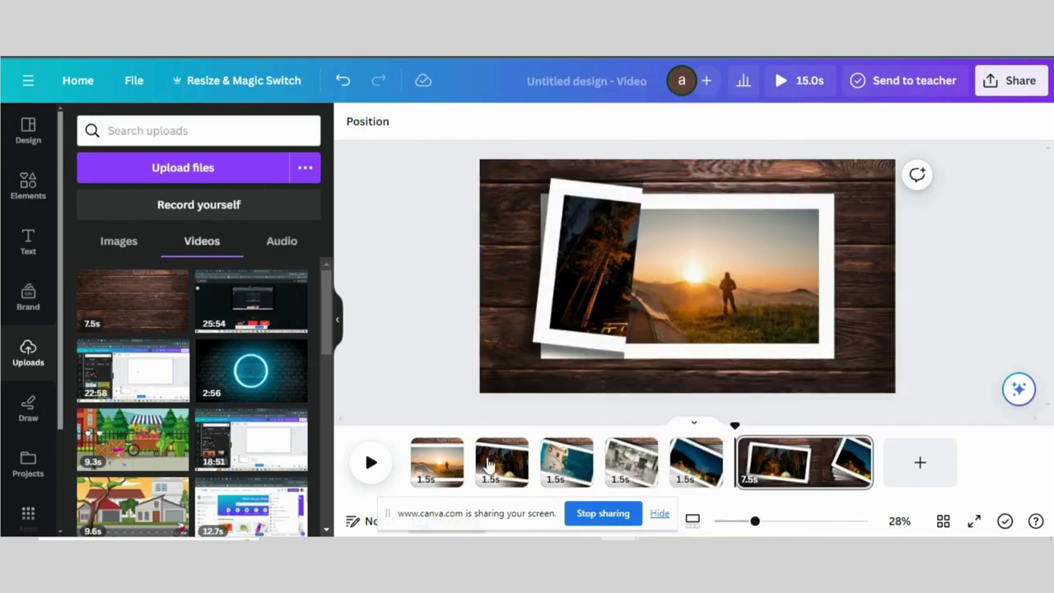
{"action": "left_click", "coordinate": [778, 444]}
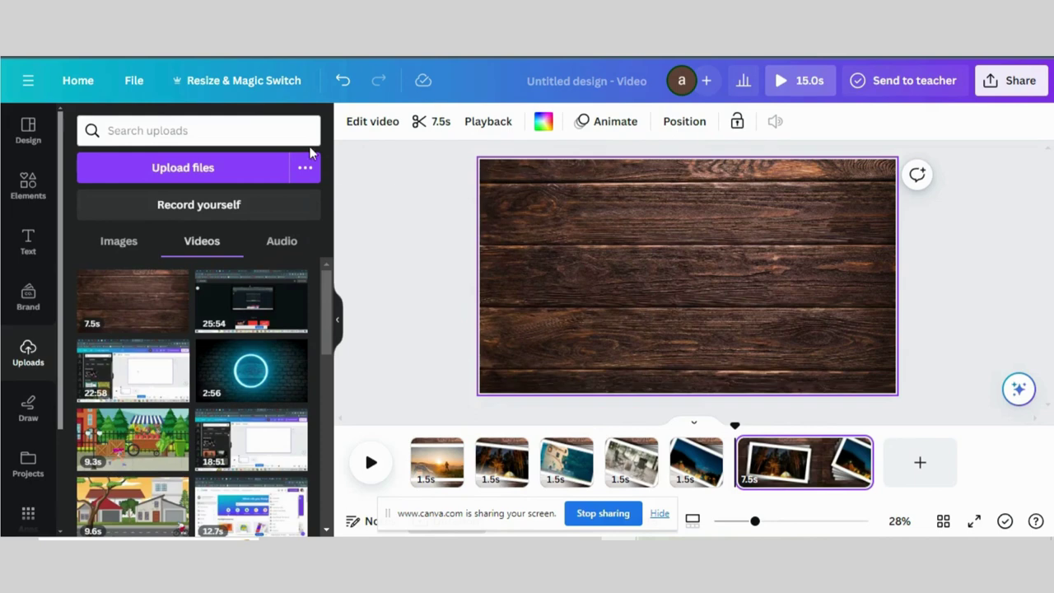
Step: Search the elements for "overlay" and add the round orange glow graphic to the video page
{"action": "left_click", "coordinate": [30, 187]}
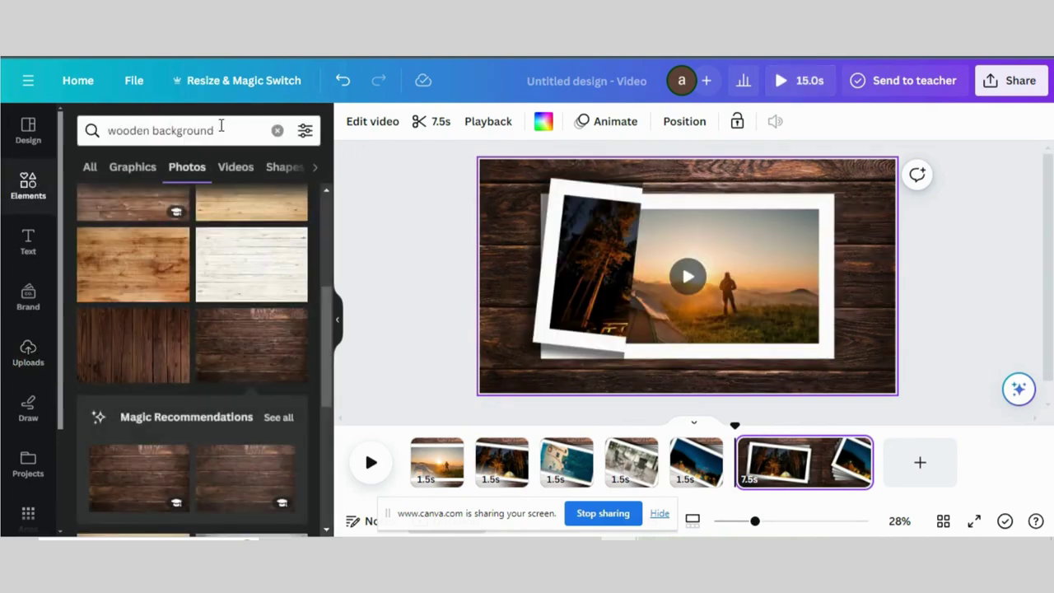
{"action": "left_click", "coordinate": [278, 132]}
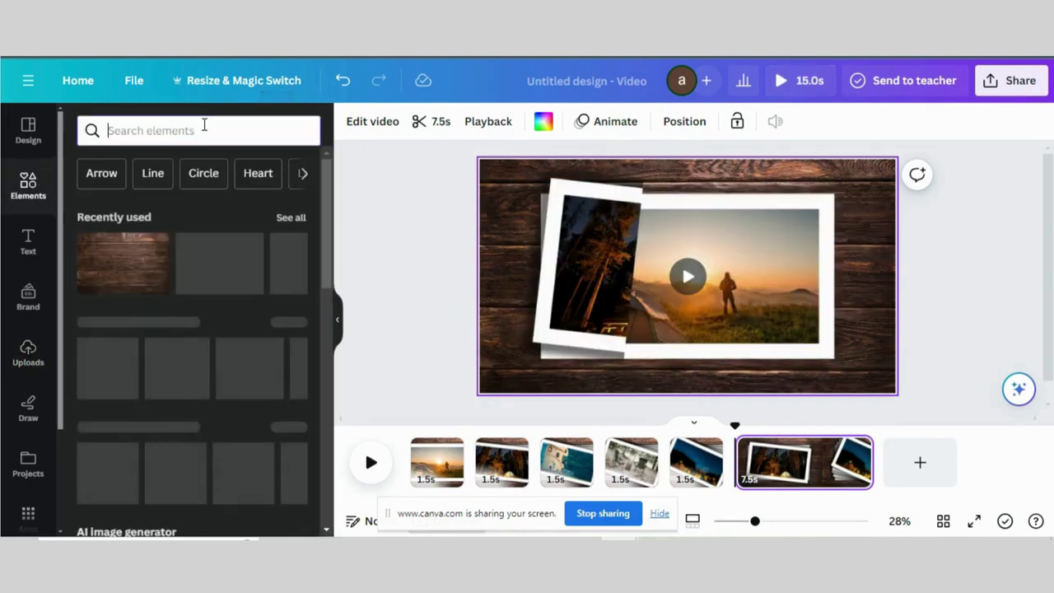
{"action": "left_click", "coordinate": [204, 125]}
{"action": "type", "text": "over"}
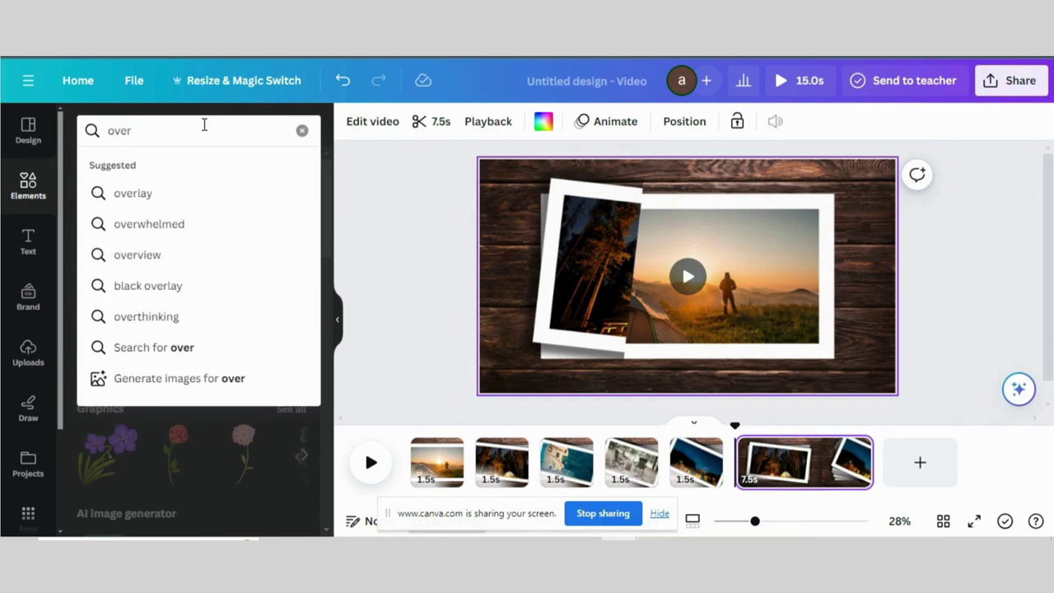
{"action": "type", "text": "lay"}
{"action": "key", "text": "Return"}
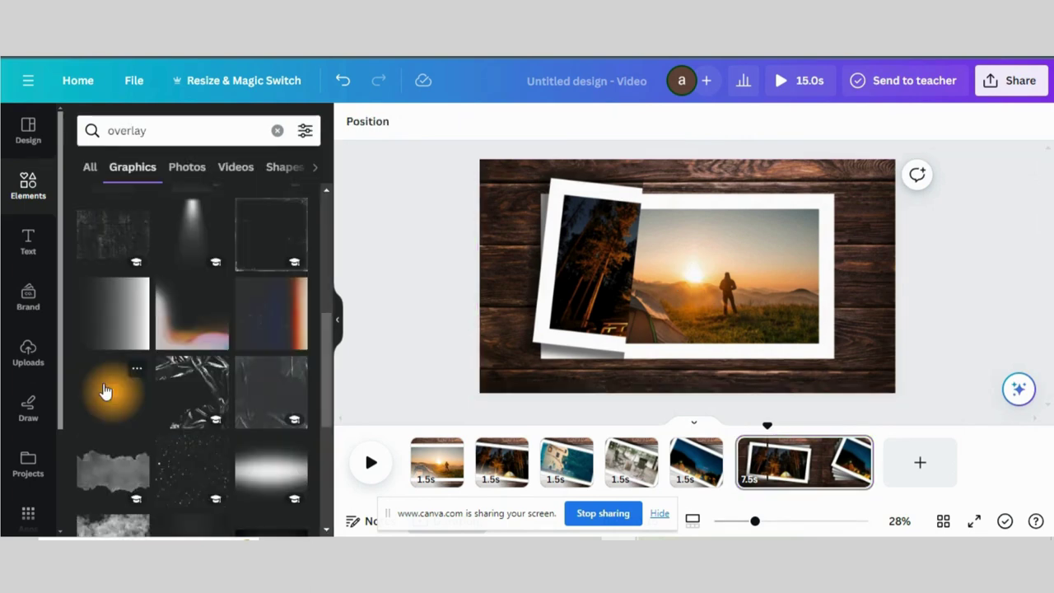
{"action": "left_click", "coordinate": [107, 401]}
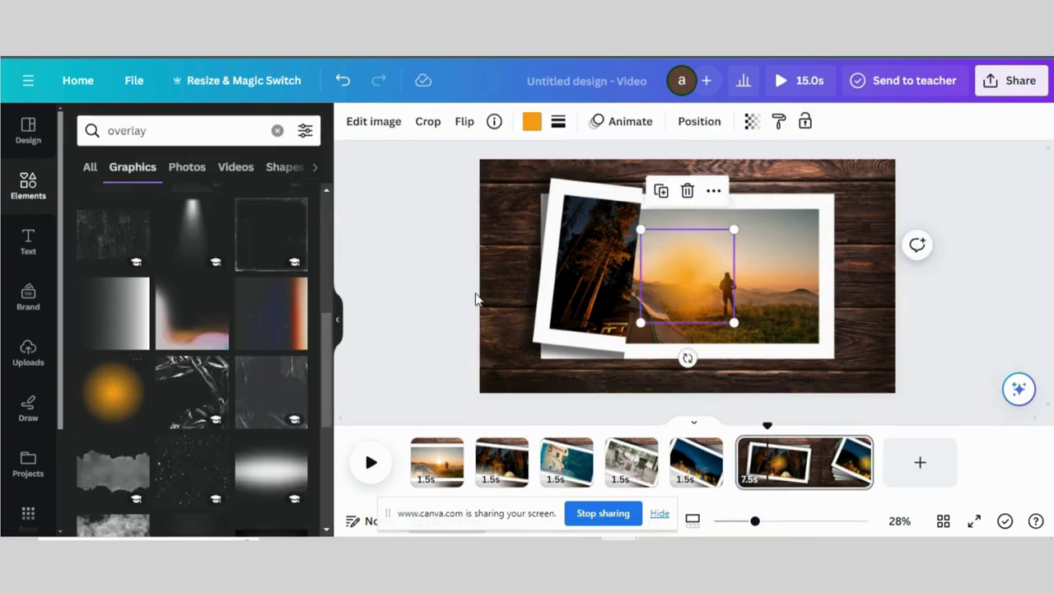
Step: Enlarge the orange glow until it spans the full page width and set its transparency to 57
{"action": "left_click_drag", "start_coordinate": [647, 228], "coordinate": [352, 192]}
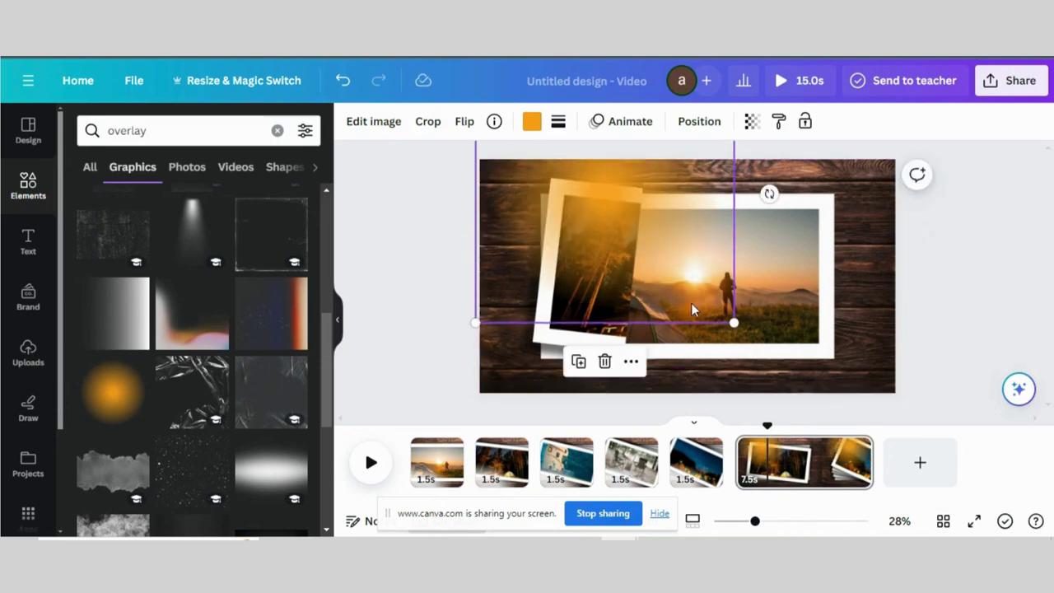
{"action": "left_click_drag", "start_coordinate": [896, 355], "coordinate": [890, 350]}
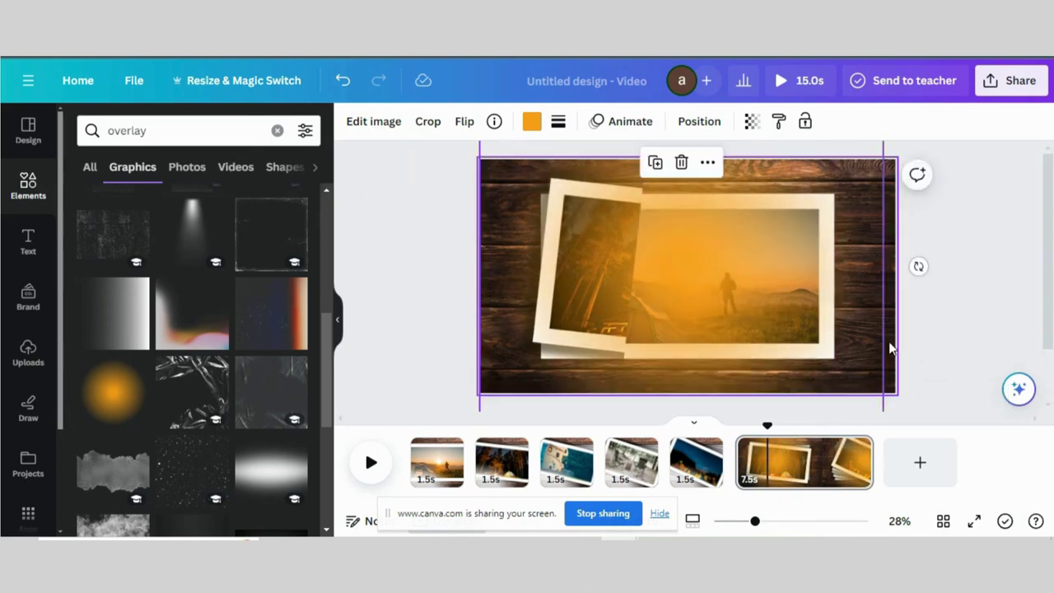
{"action": "scroll", "coordinate": [889, 350], "scroll_direction": "down", "scroll_amount": 2}
{"action": "left_click_drag", "start_coordinate": [881, 397], "coordinate": [953, 409]}
{"action": "scroll", "coordinate": [893, 284], "scroll_direction": "up", "scroll_amount": 2}
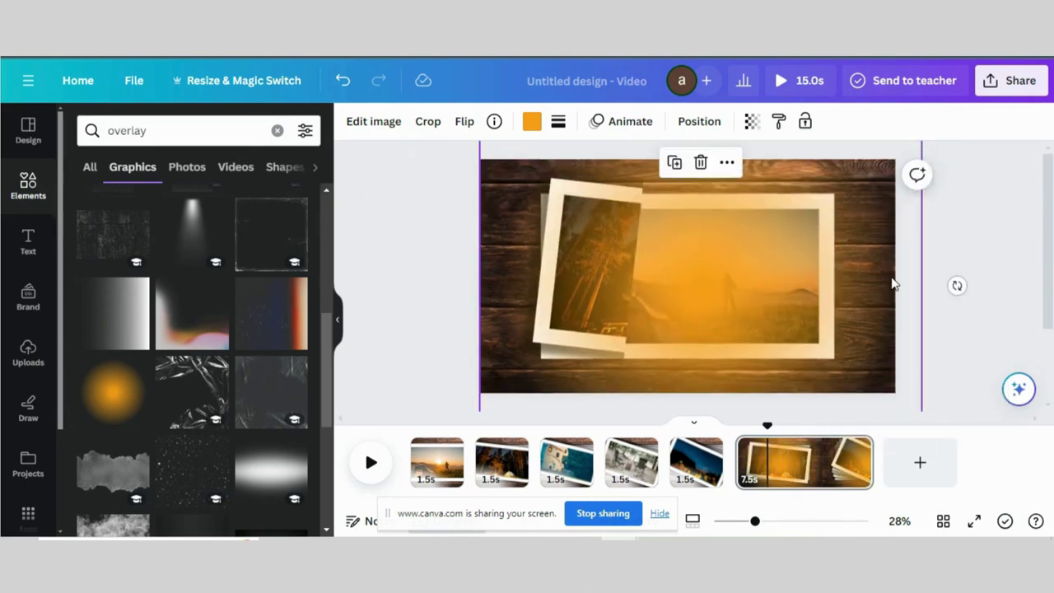
{"action": "left_click", "coordinate": [751, 122]}
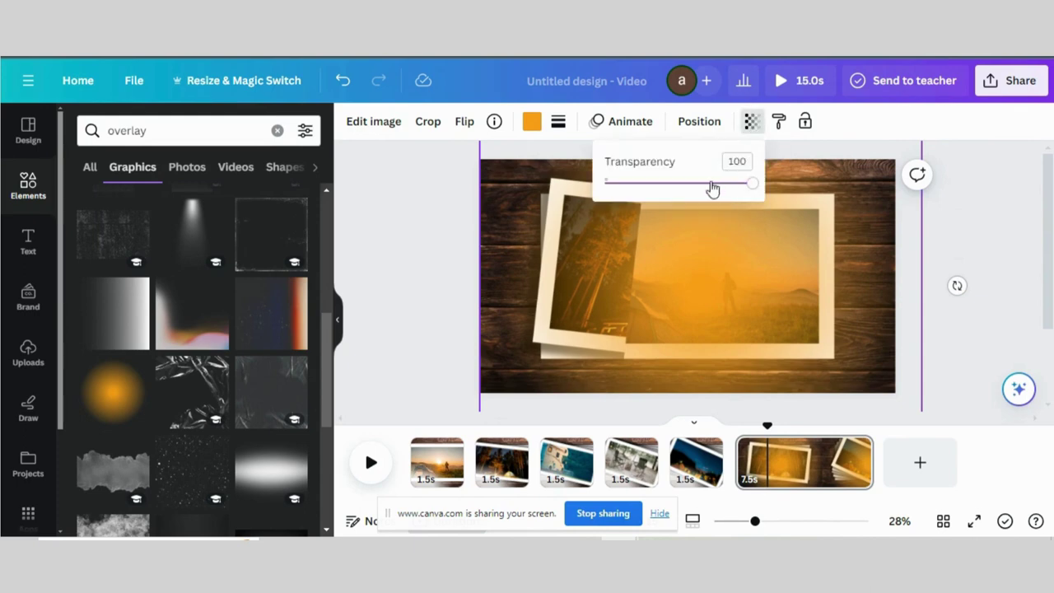
{"action": "left_click_drag", "start_coordinate": [751, 189], "coordinate": [690, 187]}
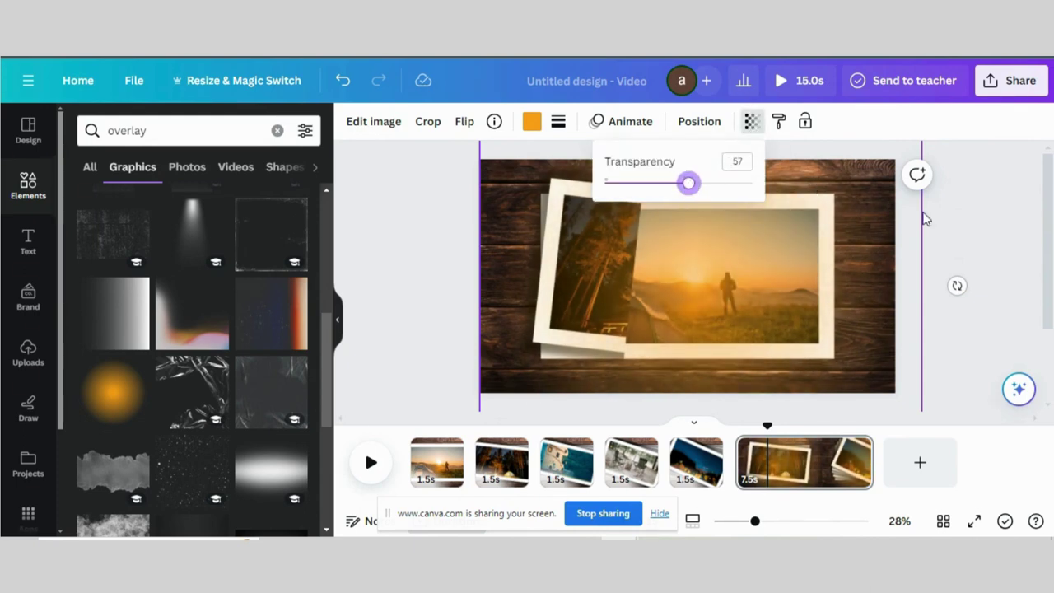
Step: Play the last page from its start to preview the photo stack video under the orange glow
{"action": "left_click", "coordinate": [700, 461]}
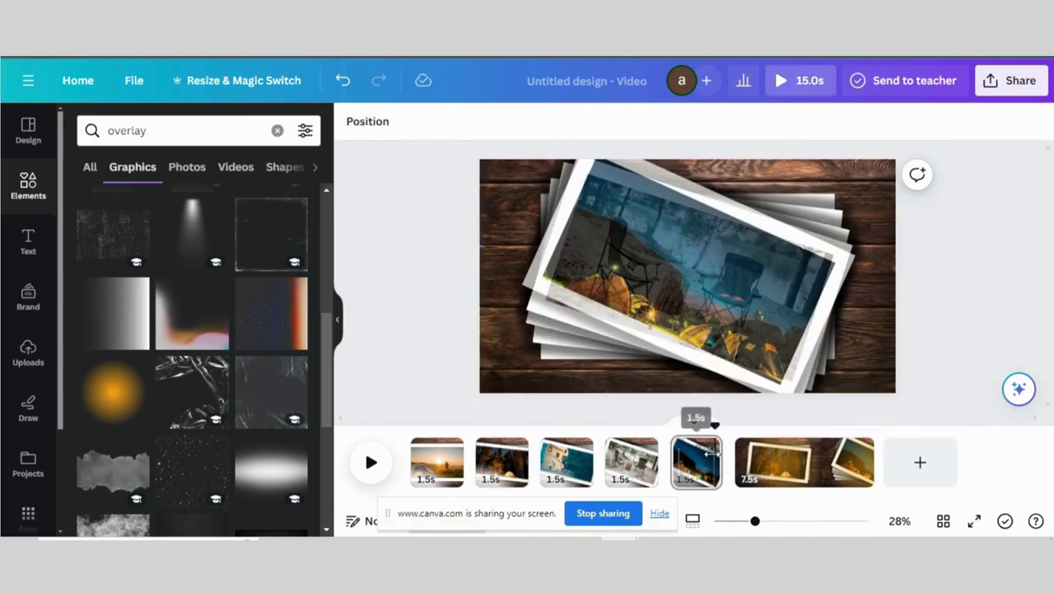
{"action": "left_click", "coordinate": [790, 461]}
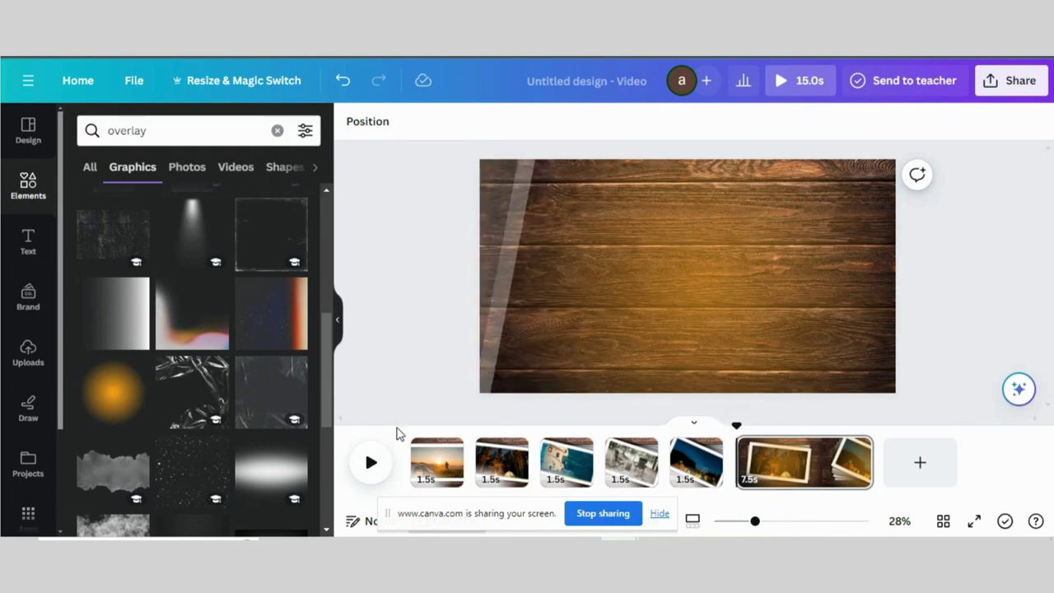
{"action": "left_click", "coordinate": [371, 461]}
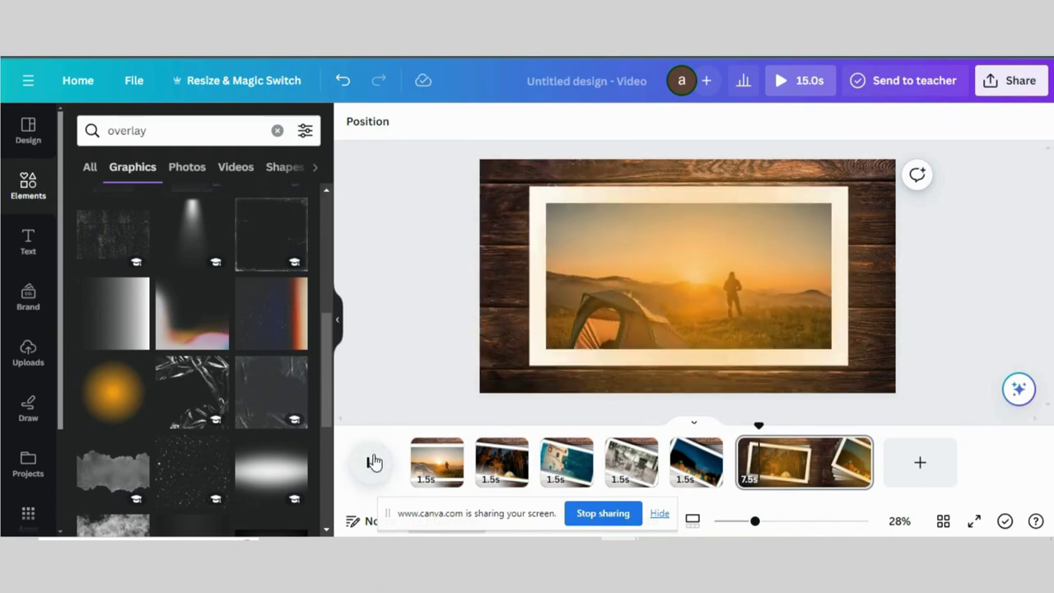